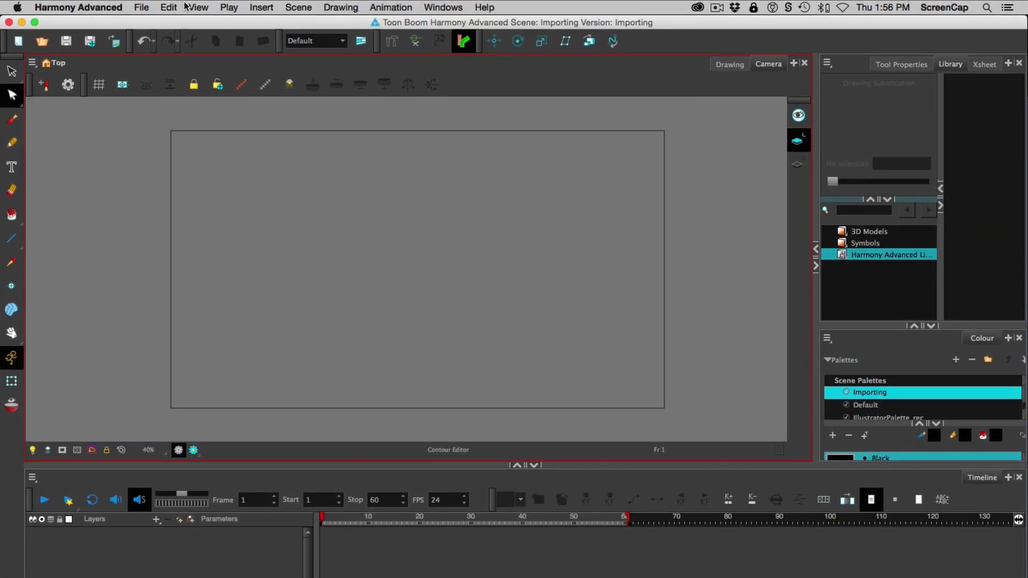
# Open the Scan Drawings options for importing from a scanner and close them without scanning
pyautogui.click(141, 7)
pyautogui.moveTo(182, 180)
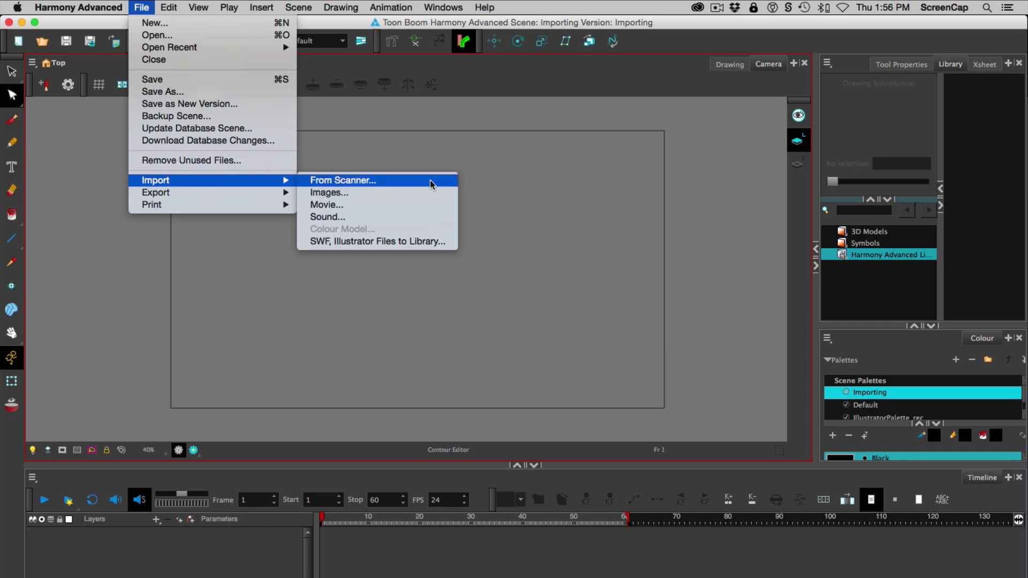
pyautogui.click(430, 181)
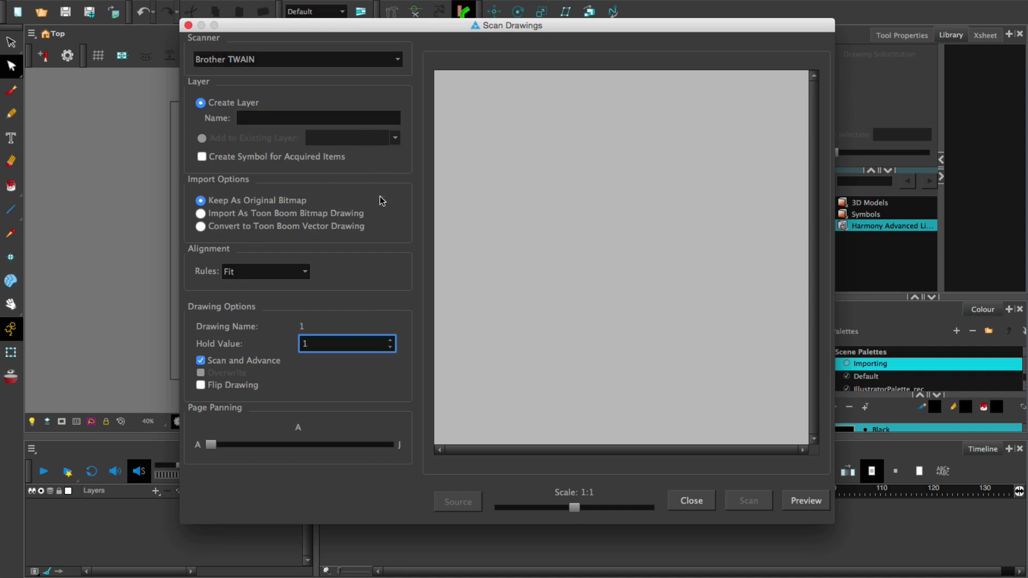
pyautogui.click(696, 499)
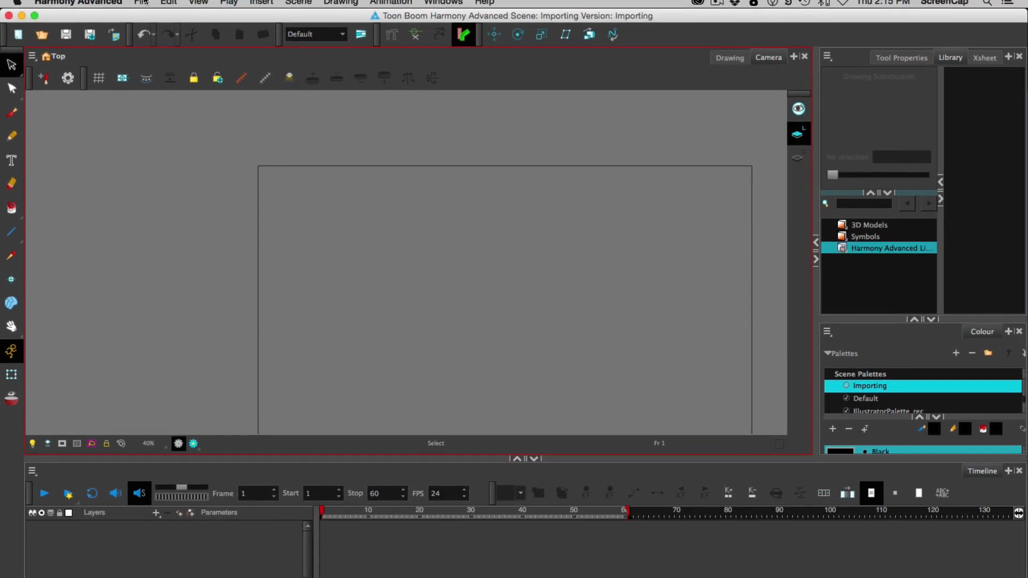
# Start an image import and choose Lake-Siskiyou-Panorama.jpg from the 02.2 Importing folder as the file
pyautogui.click(143, 2)
pyautogui.moveTo(179, 179)
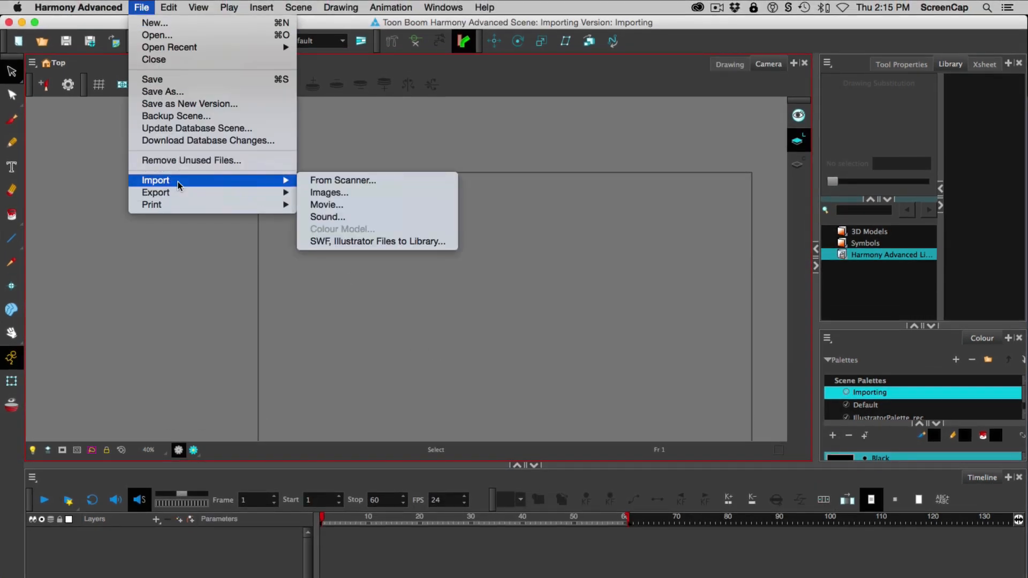
pyautogui.click(329, 192)
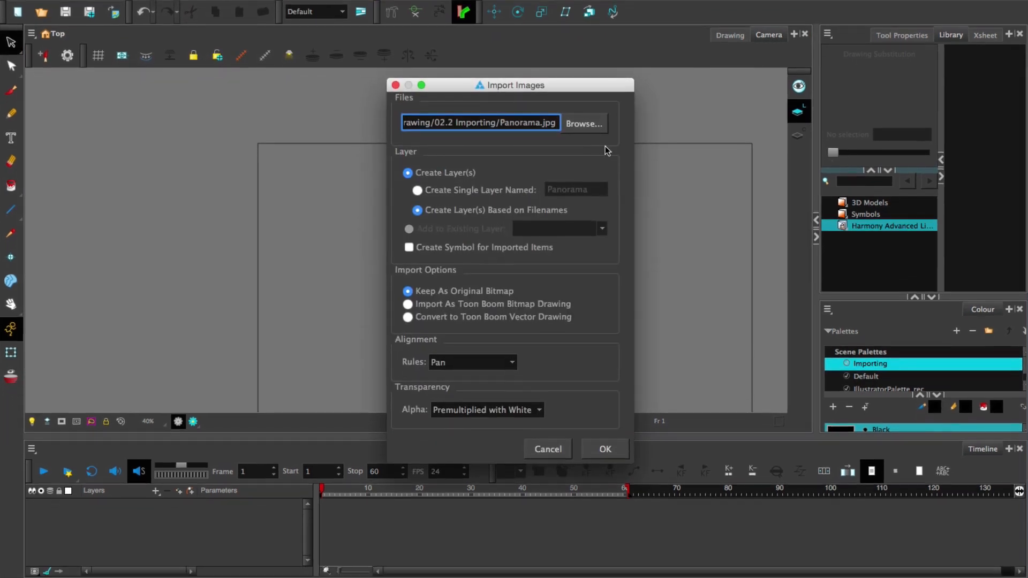
pyautogui.click(582, 126)
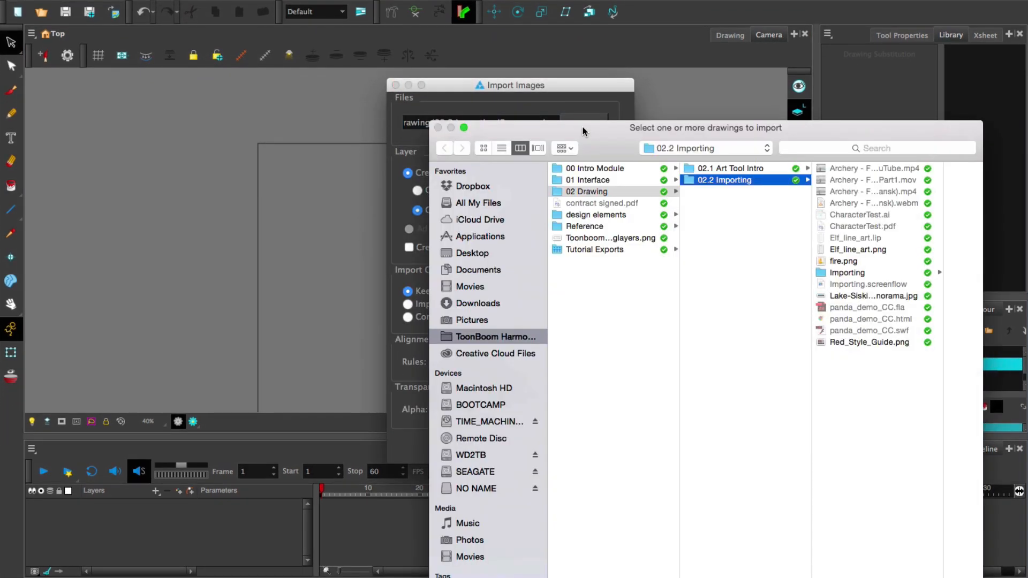
pyautogui.moveTo(583, 131); pyautogui.dragTo(384, 24)
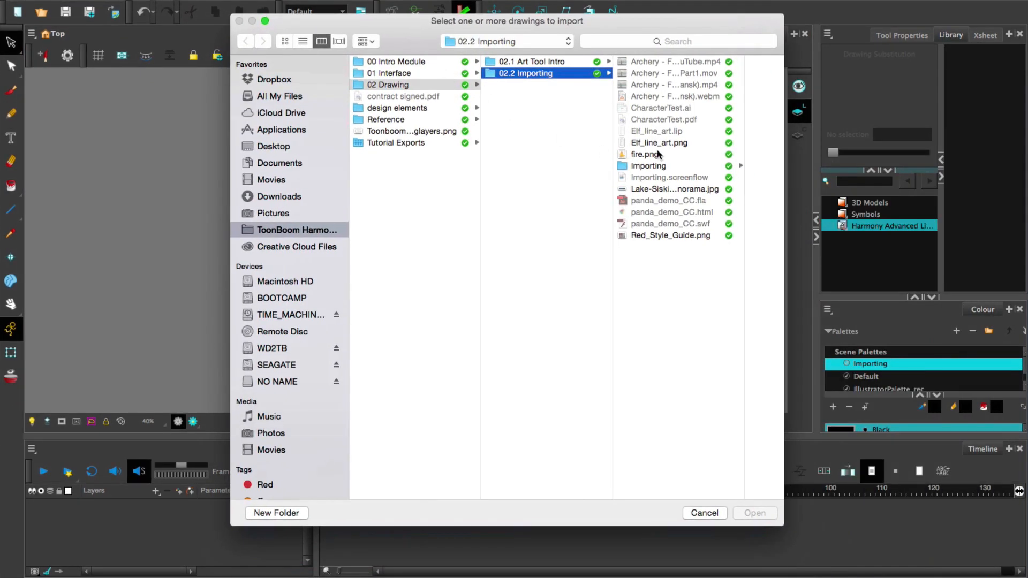
pyautogui.click(664, 188)
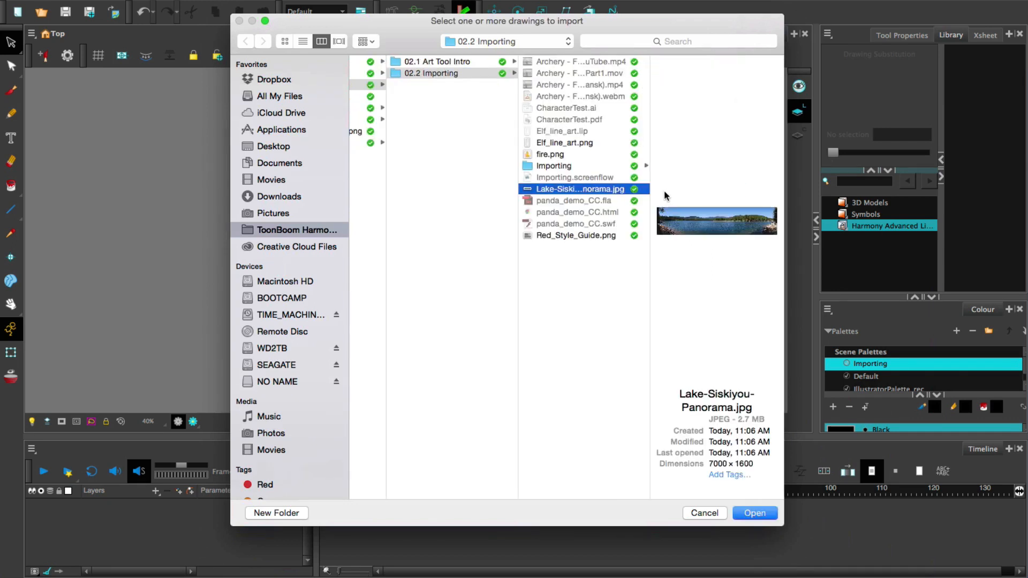
pyautogui.click(755, 512)
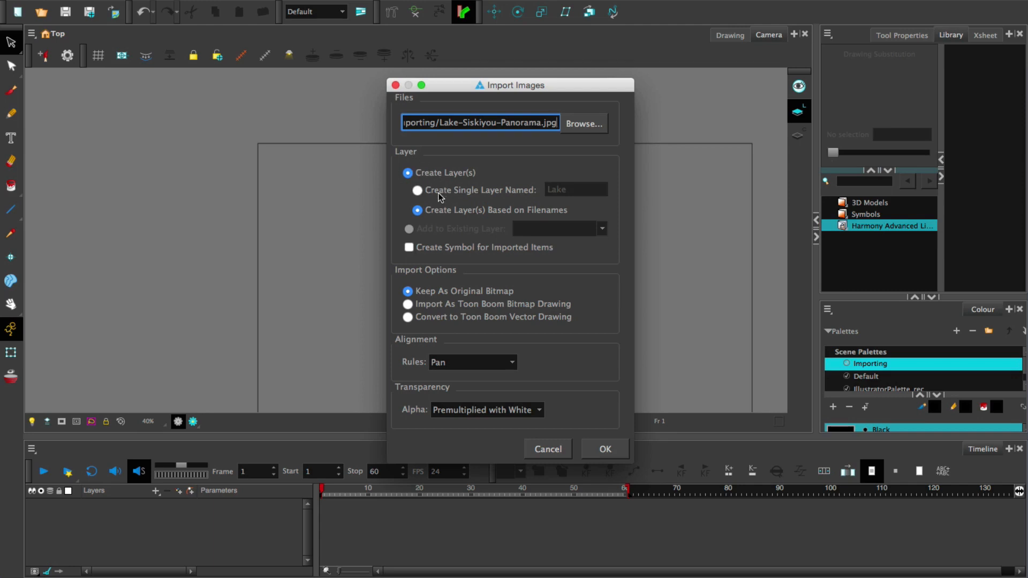
# Set the import to create a single layer named Lake
pyautogui.click(519, 194)
pyautogui.press('Tab')
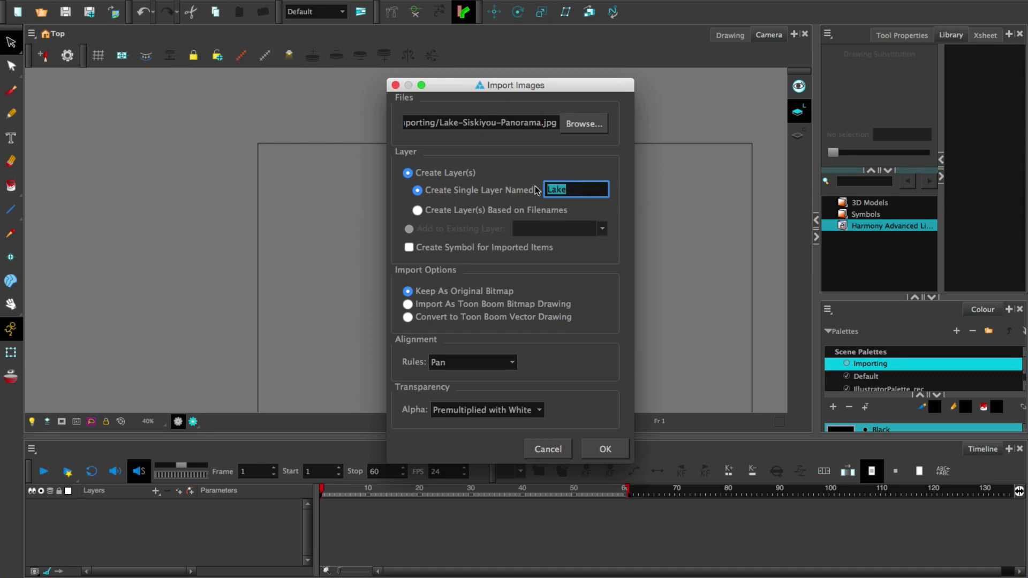
pyautogui.click(435, 212)
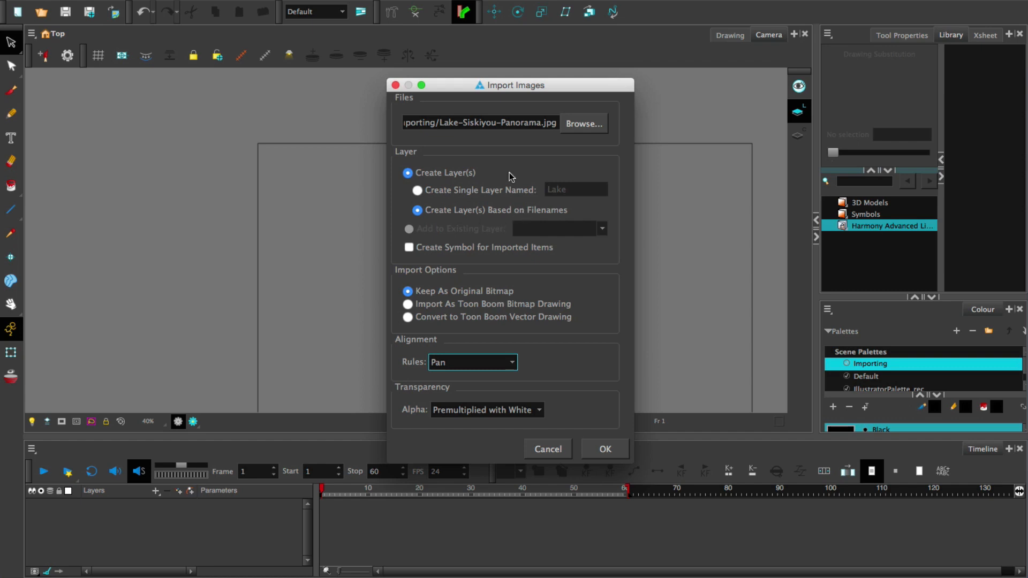
pyautogui.click(420, 190)
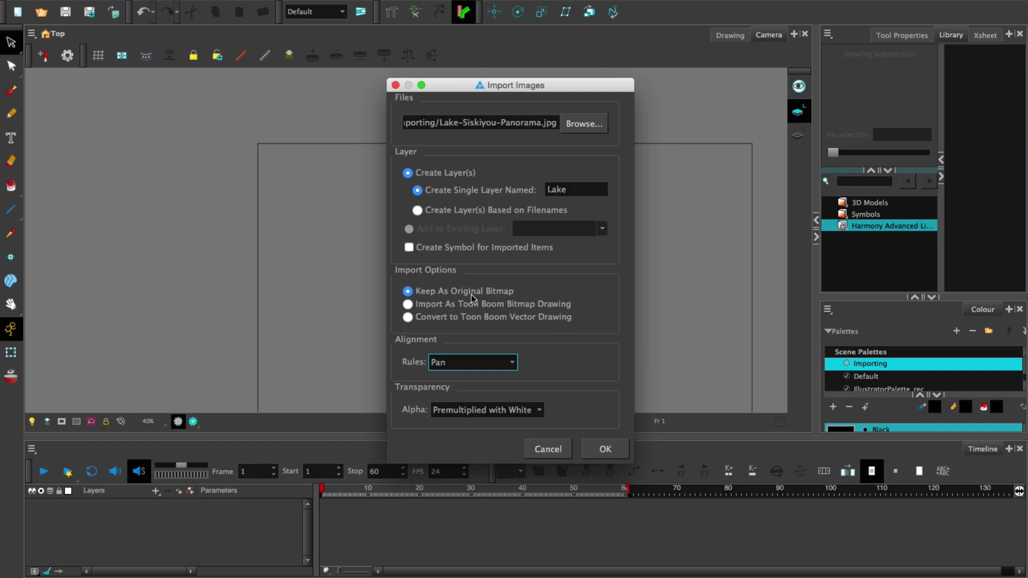
# Import the lake panorama with the Fit alignment rule, and undo that import
pyautogui.click(514, 365)
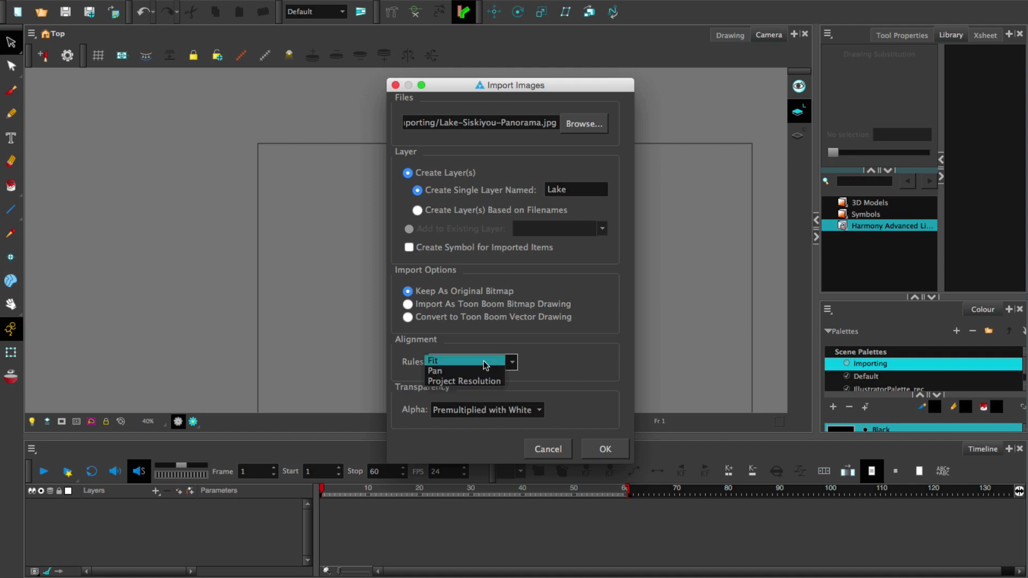
pyautogui.click(487, 365)
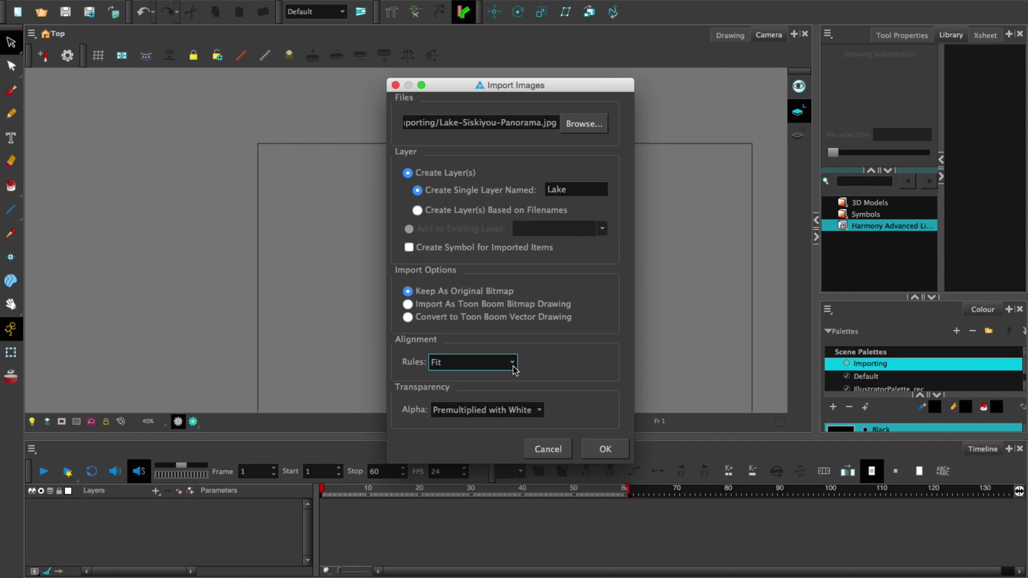
pyautogui.click(604, 444)
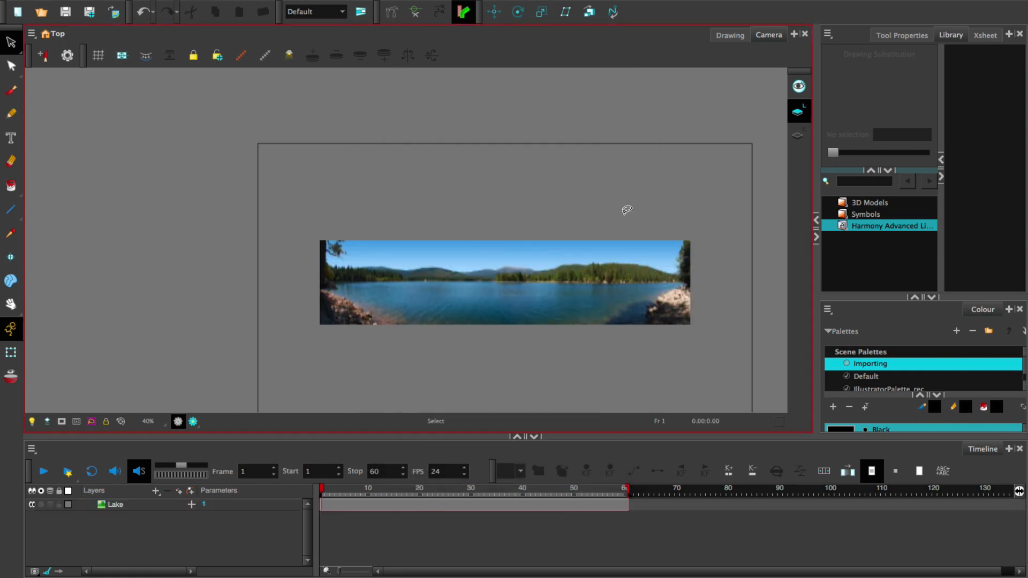
pyautogui.press('super+z')
# Import the lake panorama again onto the Lake layer using the Pan alignment rule
pyautogui.click(142, 7)
pyautogui.moveTo(171, 182)
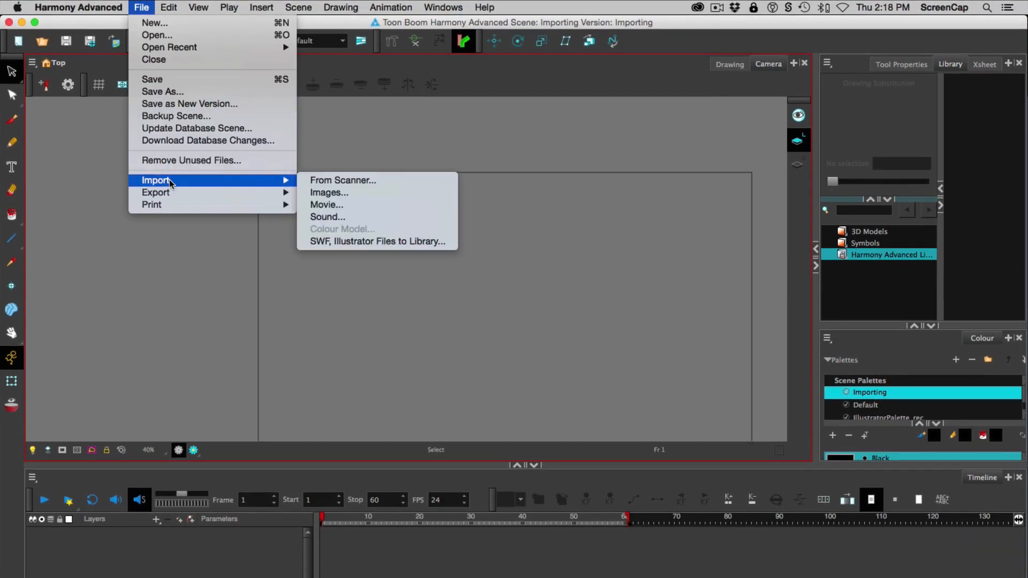
pyautogui.click(324, 193)
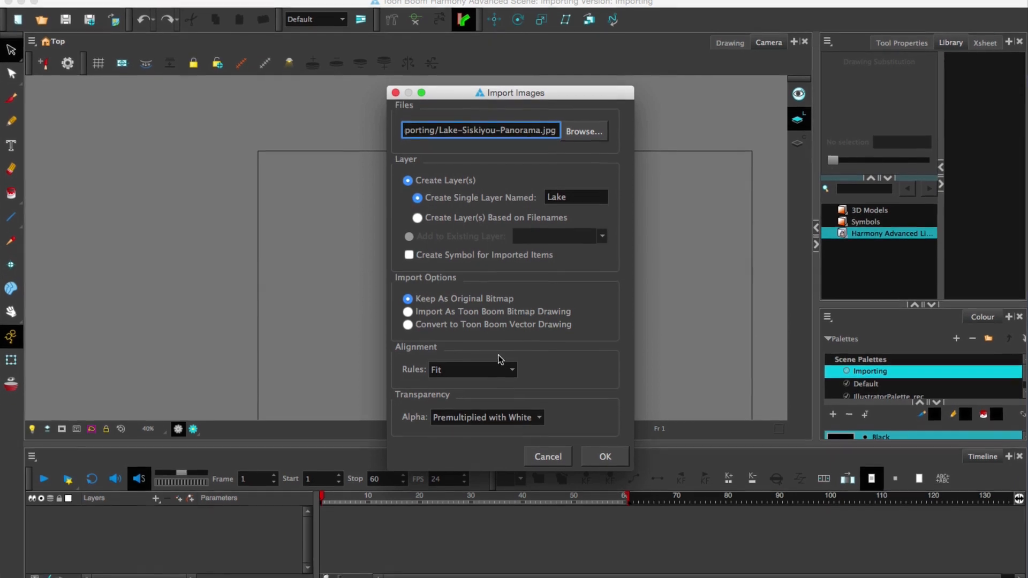
pyautogui.click(500, 361)
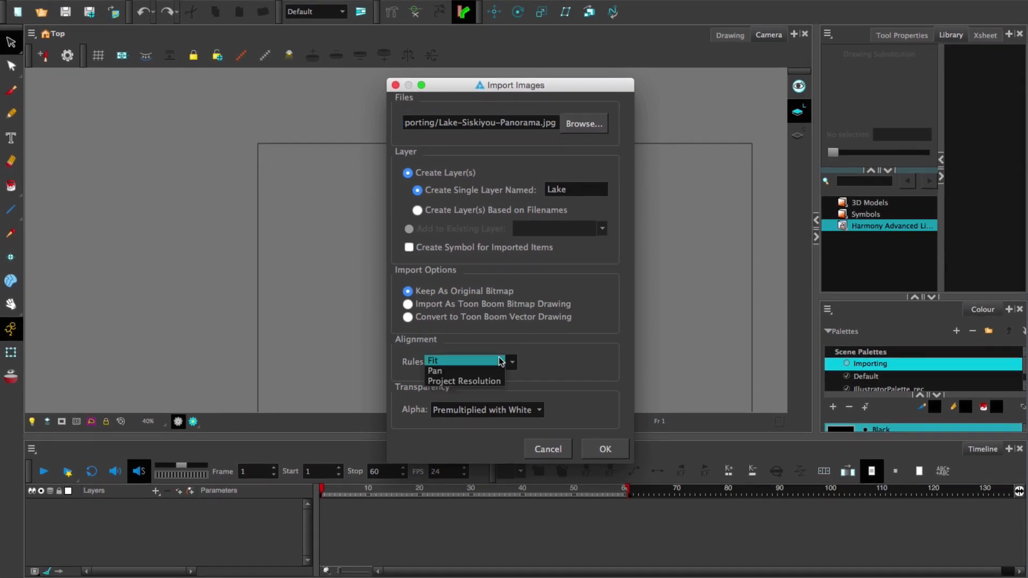
pyautogui.click(491, 371)
pyautogui.click(594, 454)
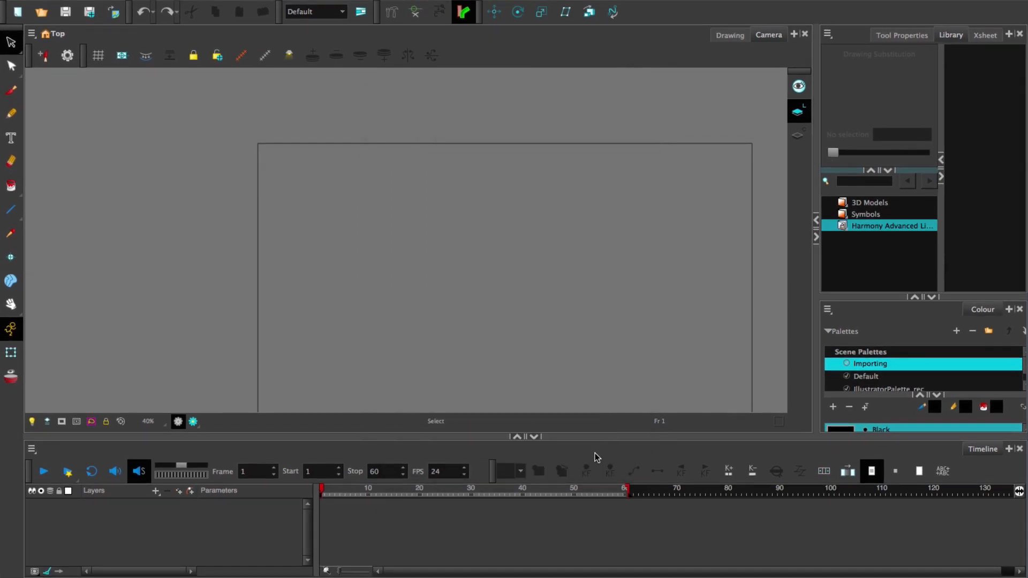
pyautogui.scroll(-1, 449, 187)
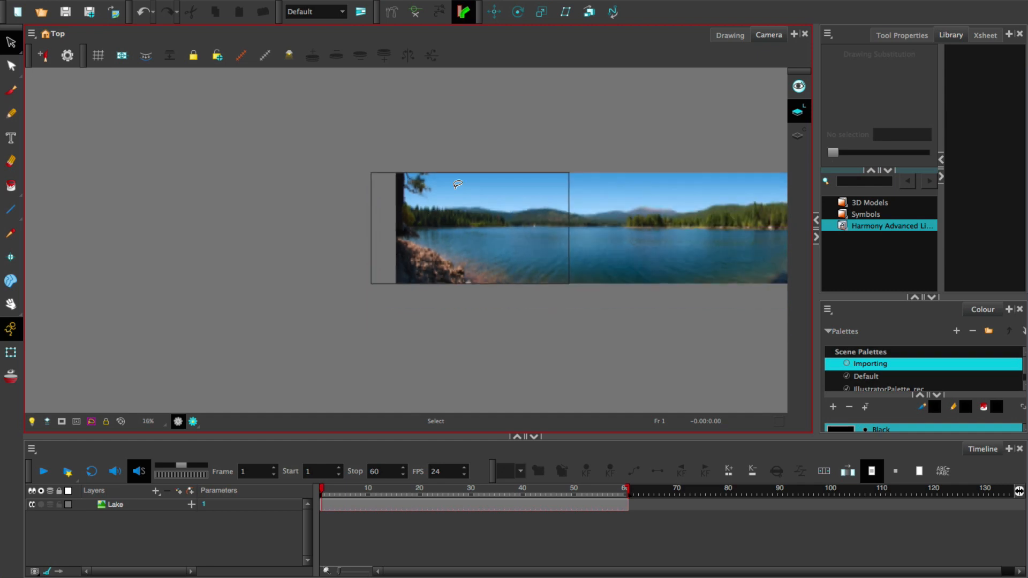
pyautogui.moveTo(505, 155); pyautogui.dragTo(308, 163)
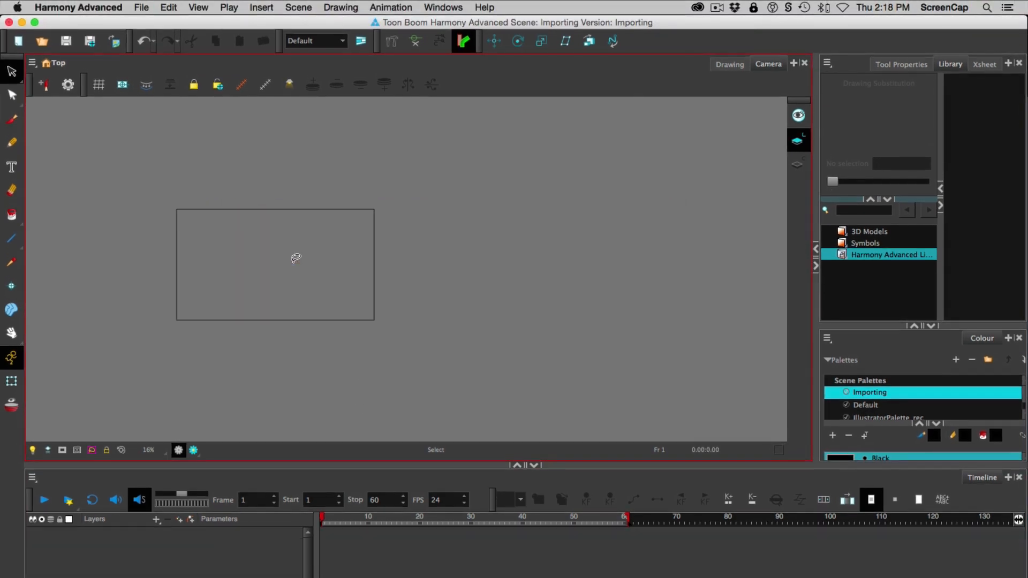
# Import the lake panorama onto the Lake layer using the Project Resolution alignment rule
pyautogui.click(141, 7)
pyautogui.moveTo(193, 179)
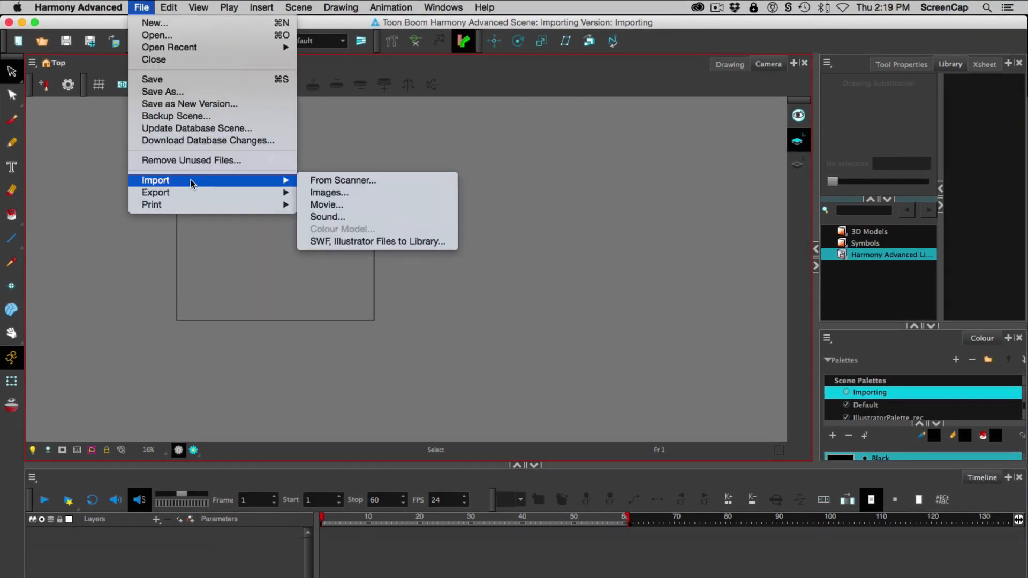
pyautogui.click(324, 193)
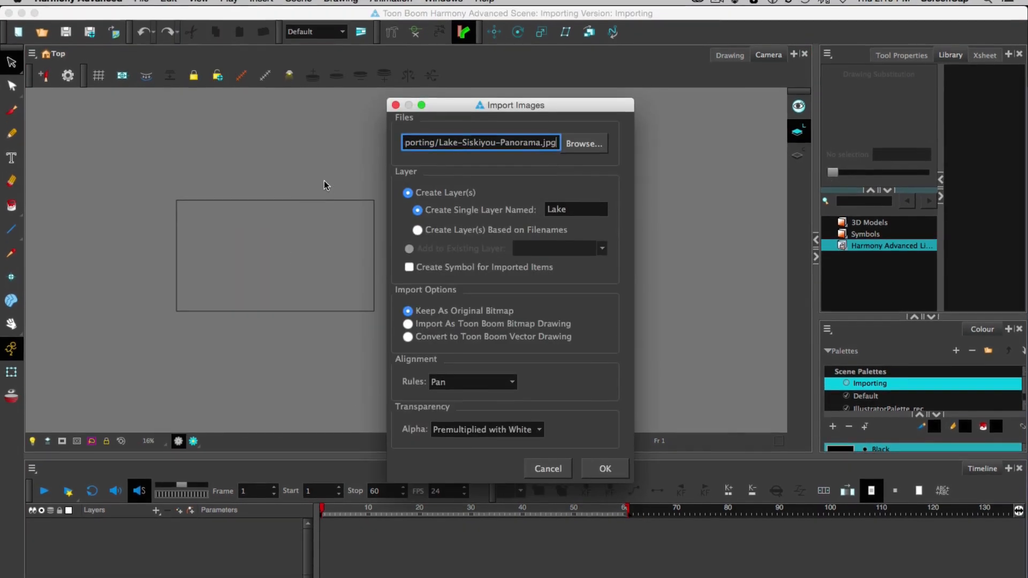
pyautogui.click(511, 382)
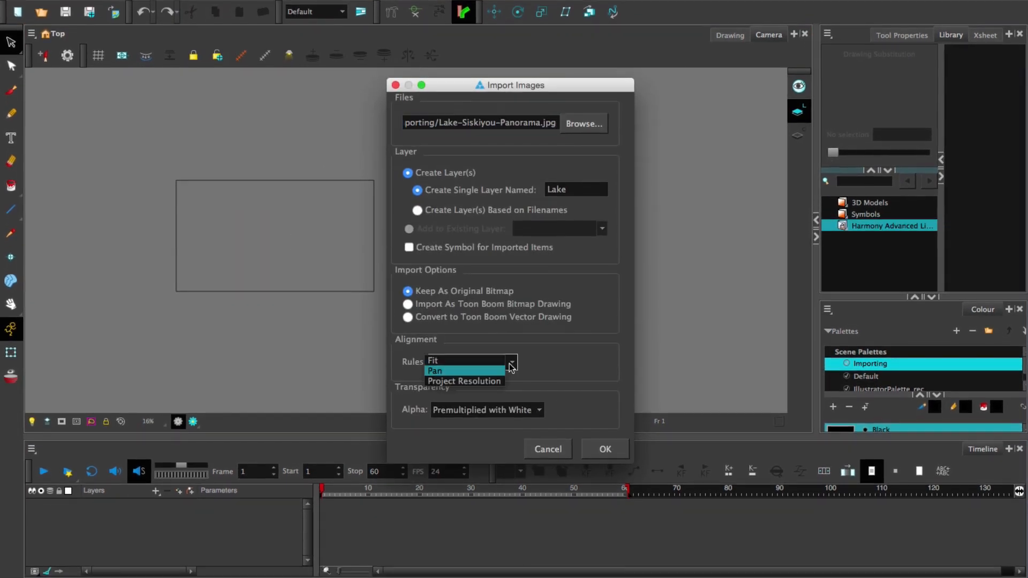
pyautogui.click(486, 381)
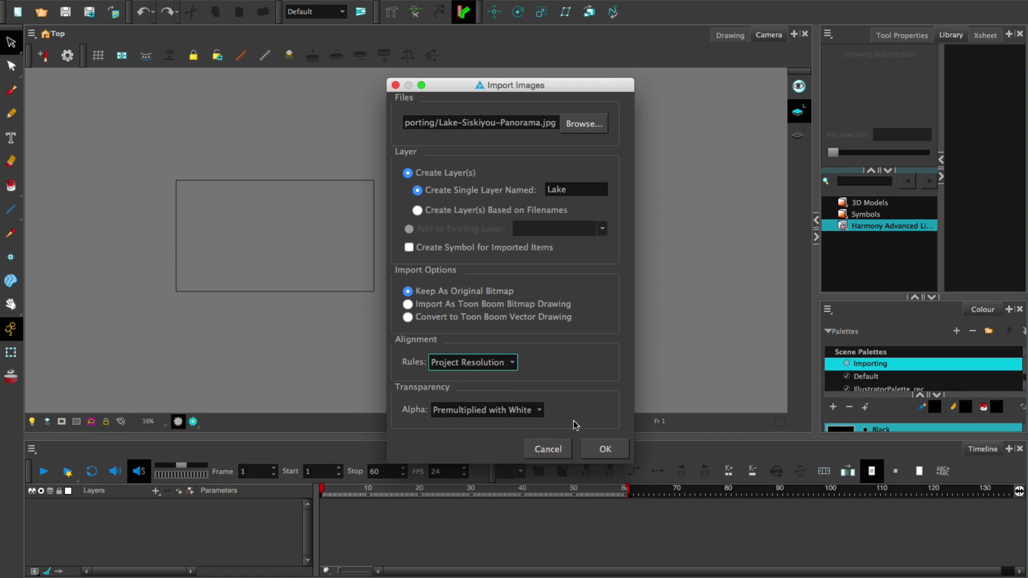
pyautogui.click(596, 448)
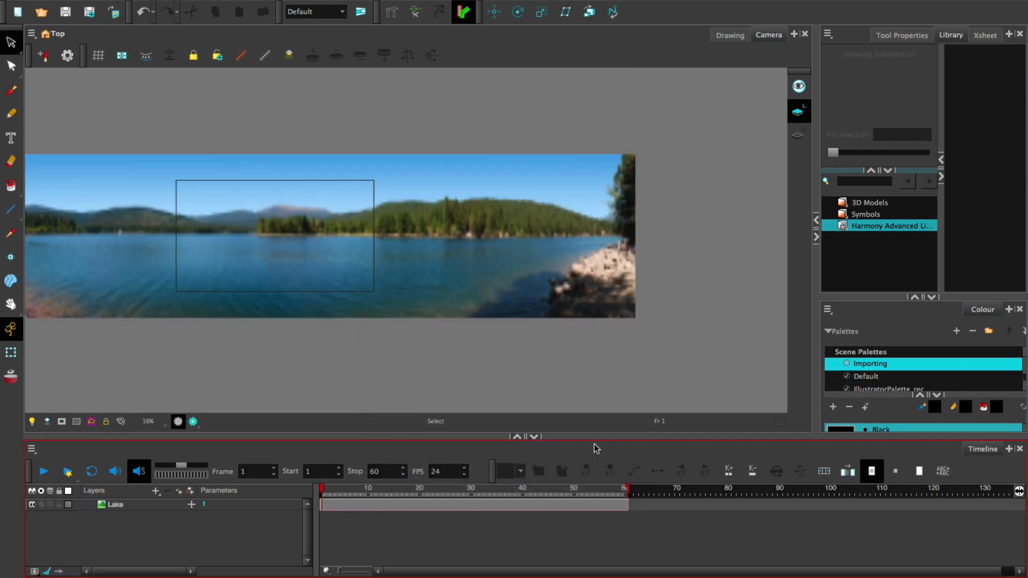
pyautogui.scroll(1, 431, 155)
pyautogui.scroll(-1, 435, 159)
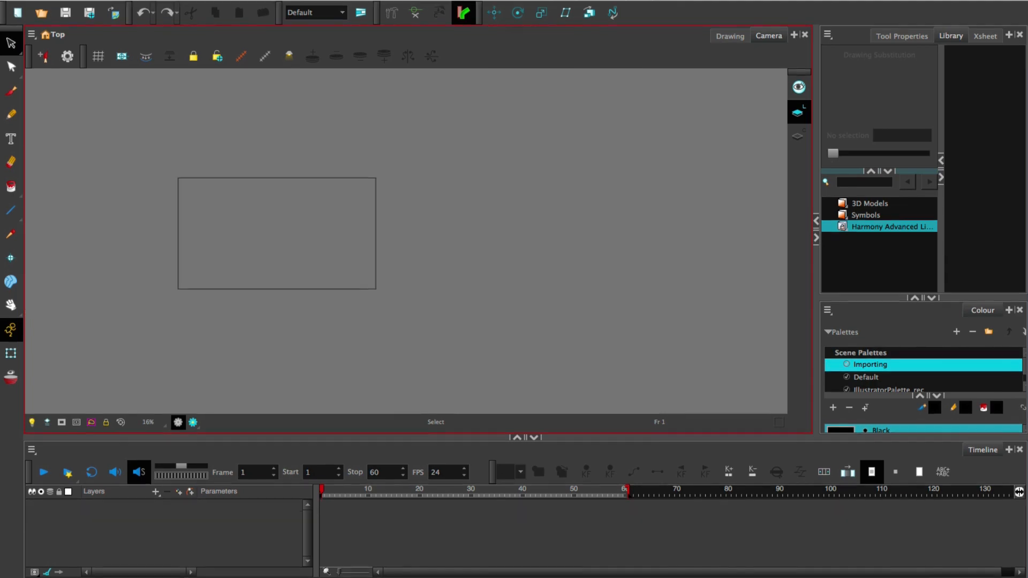
# Import the lake panorama once more as an original bitmap, with the alignment rule set back to Pan
pyautogui.click(141, 7)
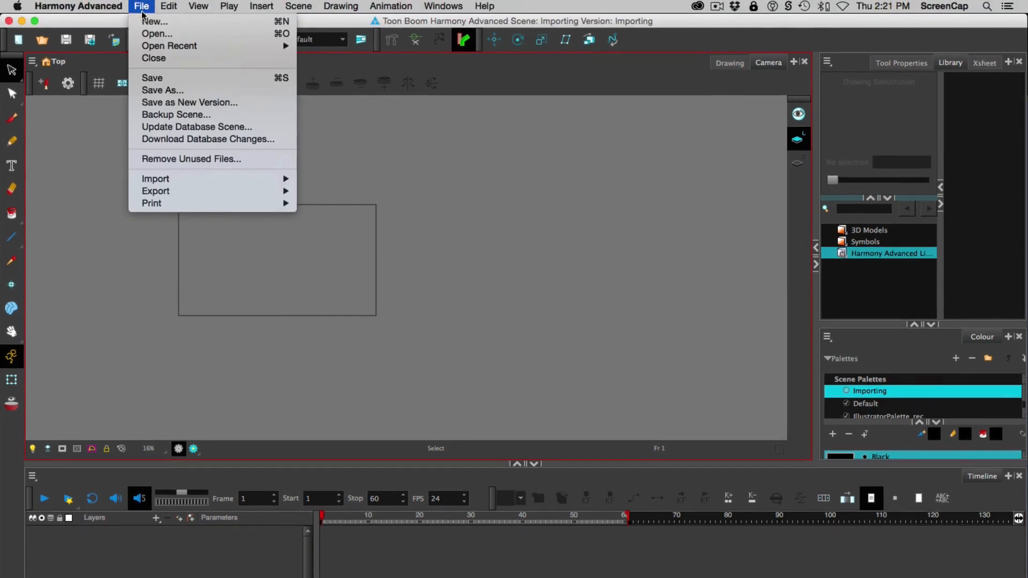
pyautogui.moveTo(246, 182)
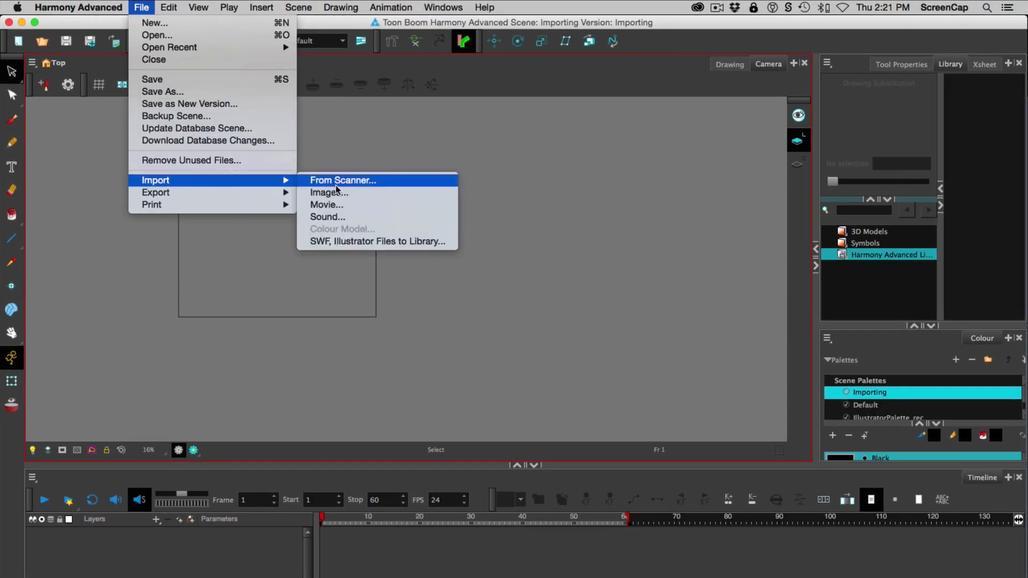
pyautogui.click(349, 194)
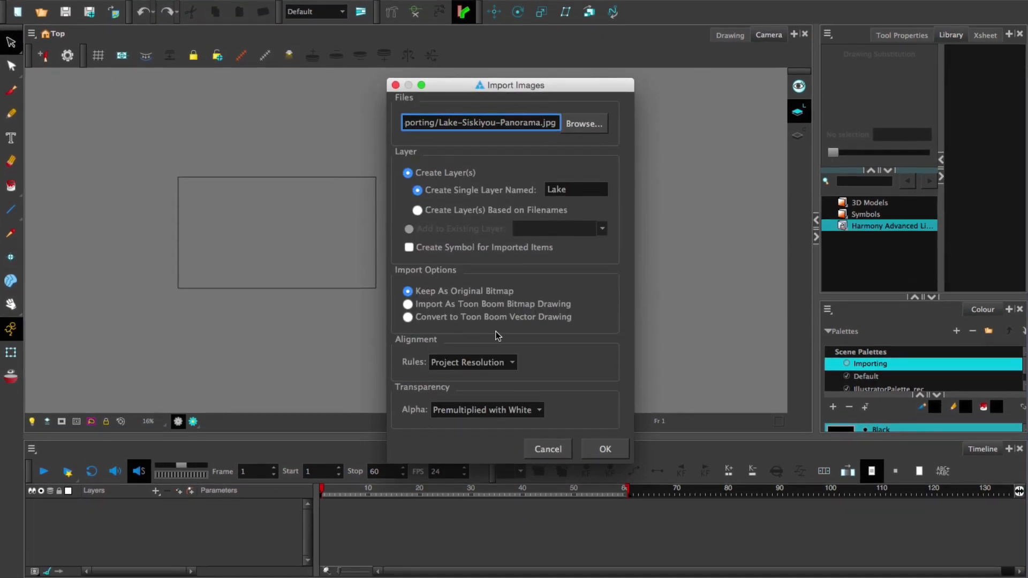
pyautogui.click(506, 363)
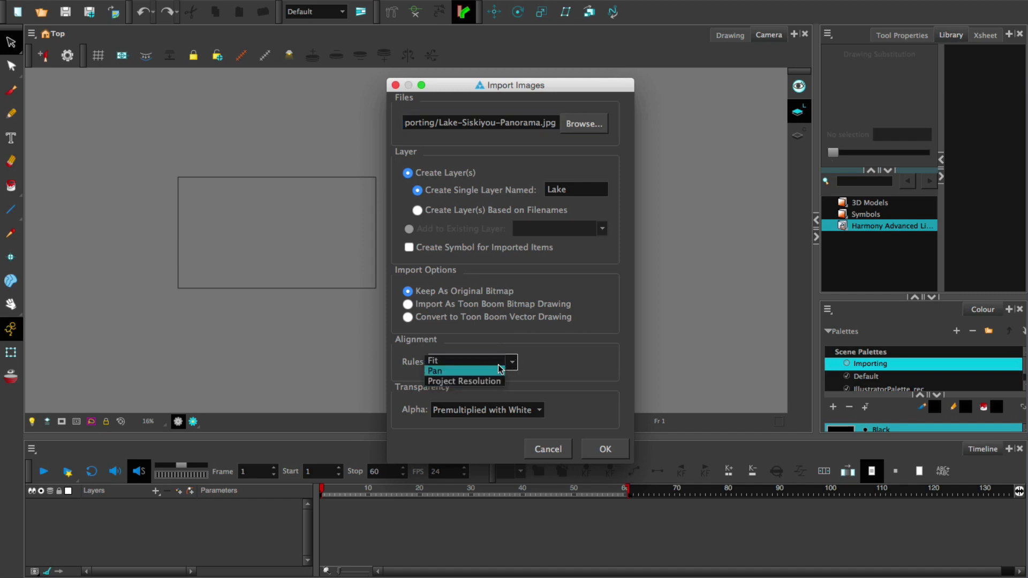
pyautogui.click(494, 371)
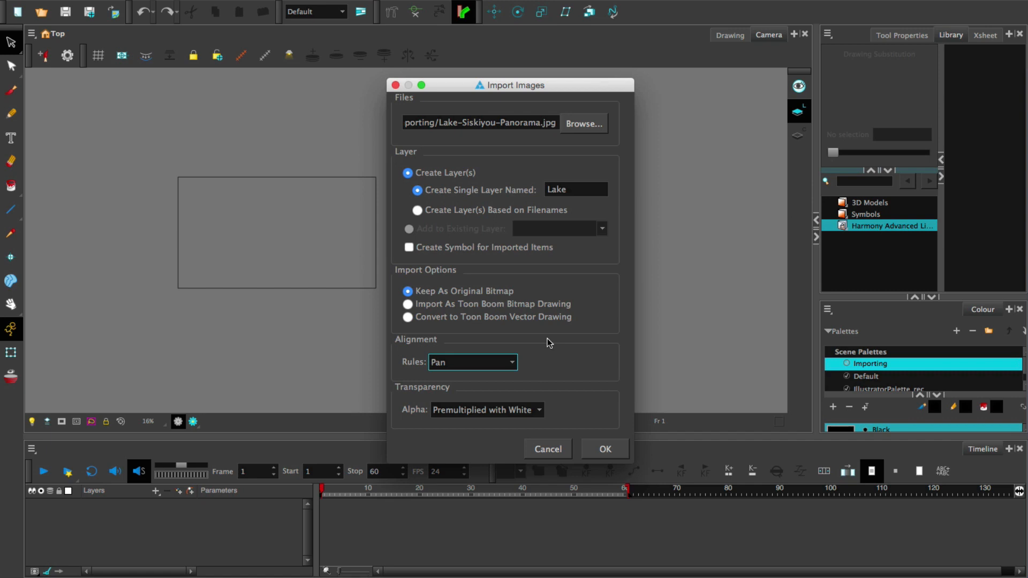
pyautogui.click(600, 453)
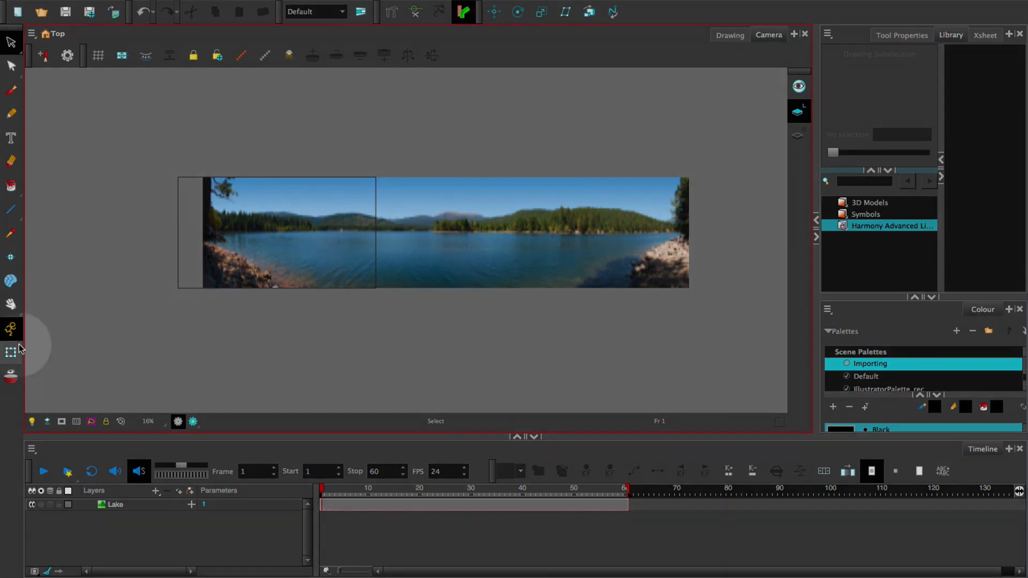
# Move the lake panorama with the Transform tool so its left edge lines up with the camera frame's left edge
pyautogui.click(12, 353)
pyautogui.click(16, 351)
pyautogui.moveTo(412, 225); pyautogui.dragTo(416, 285)
pyautogui.hotkey('ctrl', 'z')
pyautogui.hotkey('ctrl', 'z')
pyautogui.hotkey('ctrl', 'z')
pyautogui.hotkey('ctrl', 'z')
pyautogui.hotkey('ctrl', 'z')
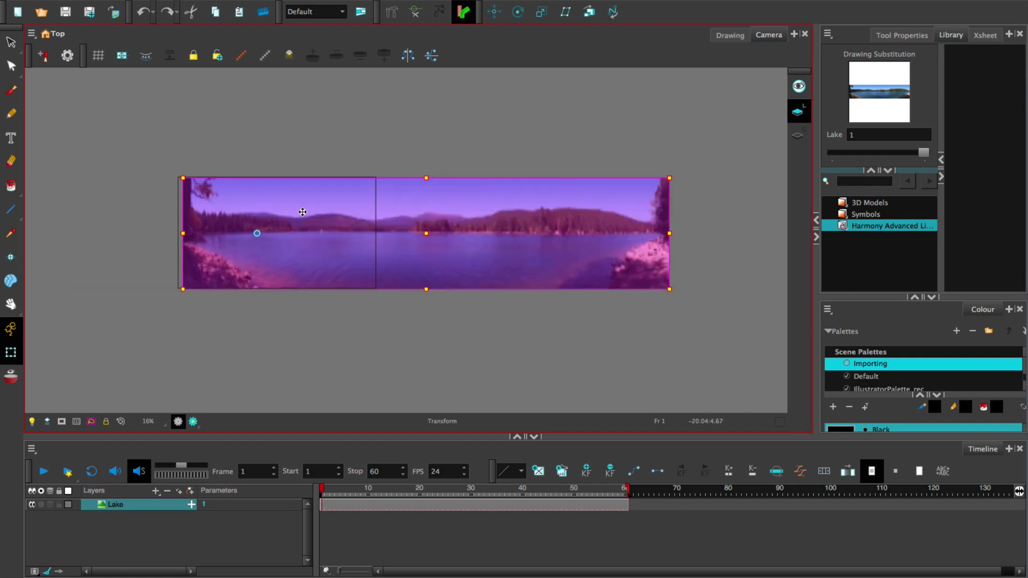
pyautogui.click(322, 154)
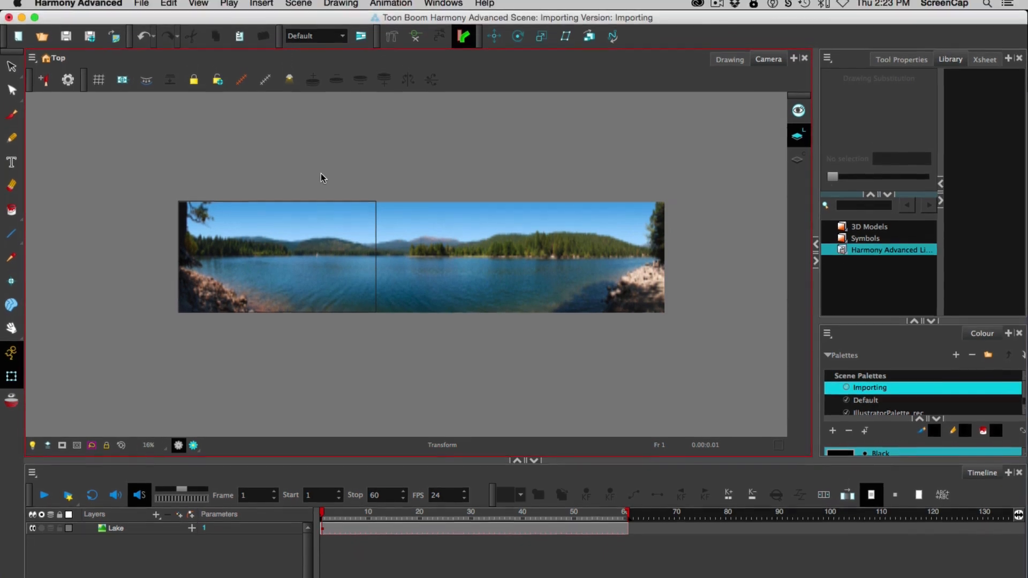
# Undo the panorama's last move and import, and set up a new image import as a Toon Boom bitmap drawing
pyautogui.press('super+z')
pyautogui.press('super+z')
pyautogui.click(141, 7)
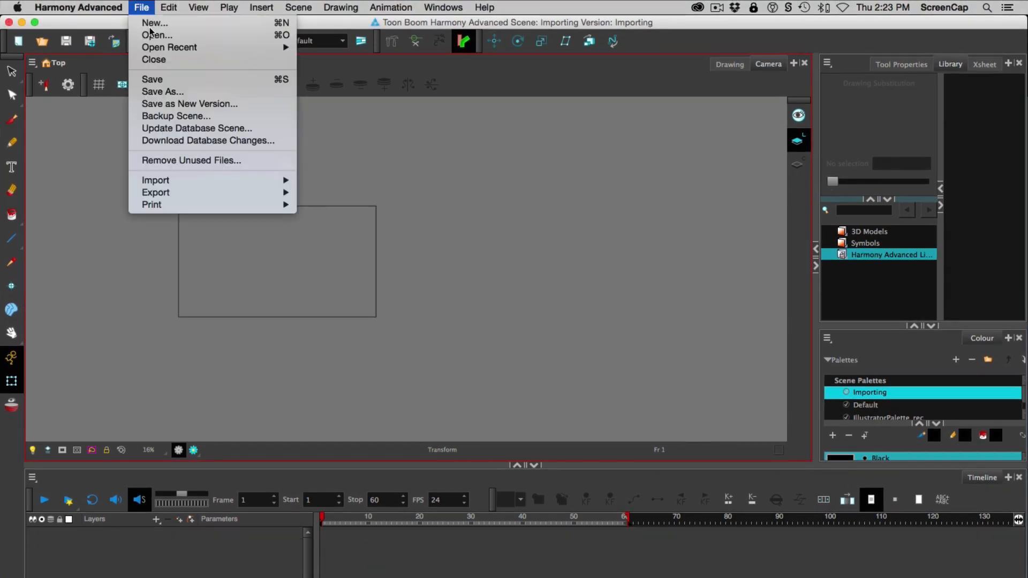
pyautogui.moveTo(202, 183)
pyautogui.click(335, 193)
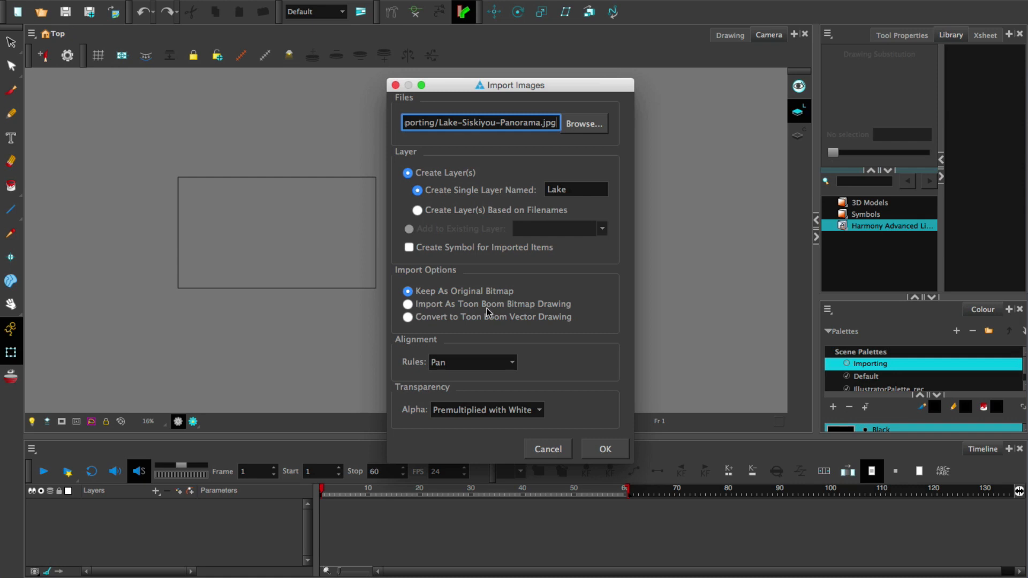
pyautogui.click(417, 304)
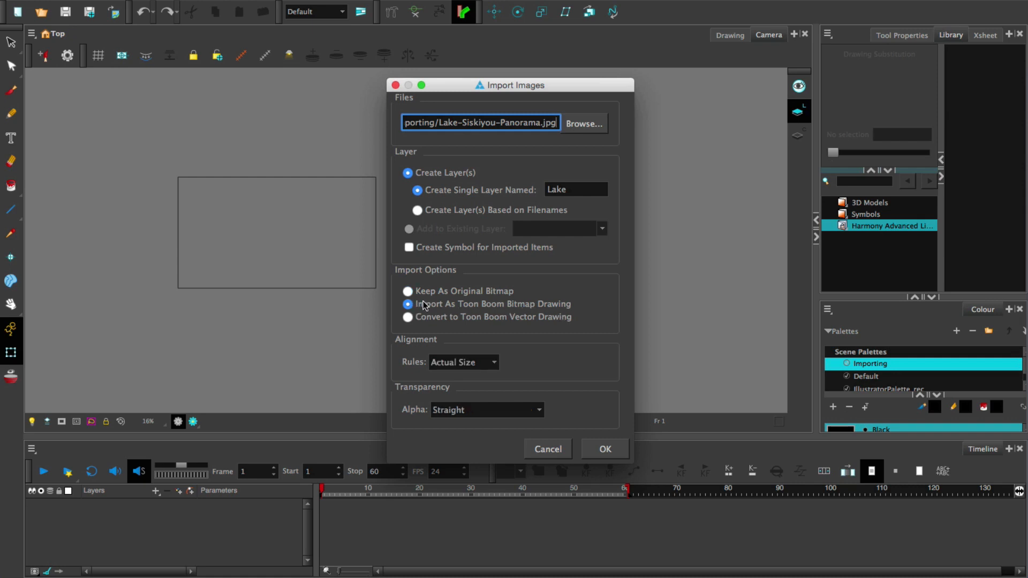
# Set the alignment rule to Vertical Fit and import the lake panorama onto the Lake layer
pyautogui.click(488, 362)
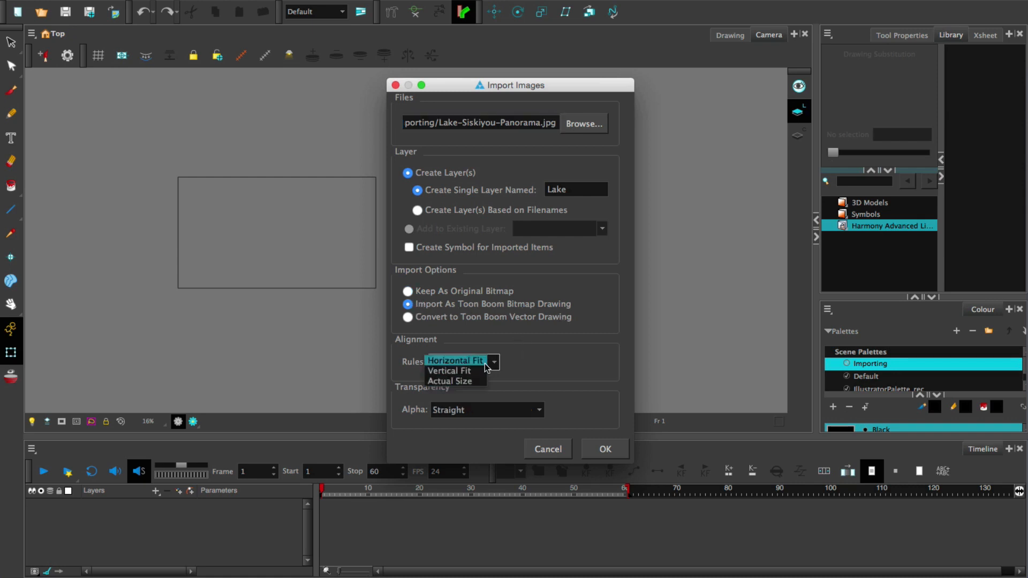
pyautogui.click(496, 364)
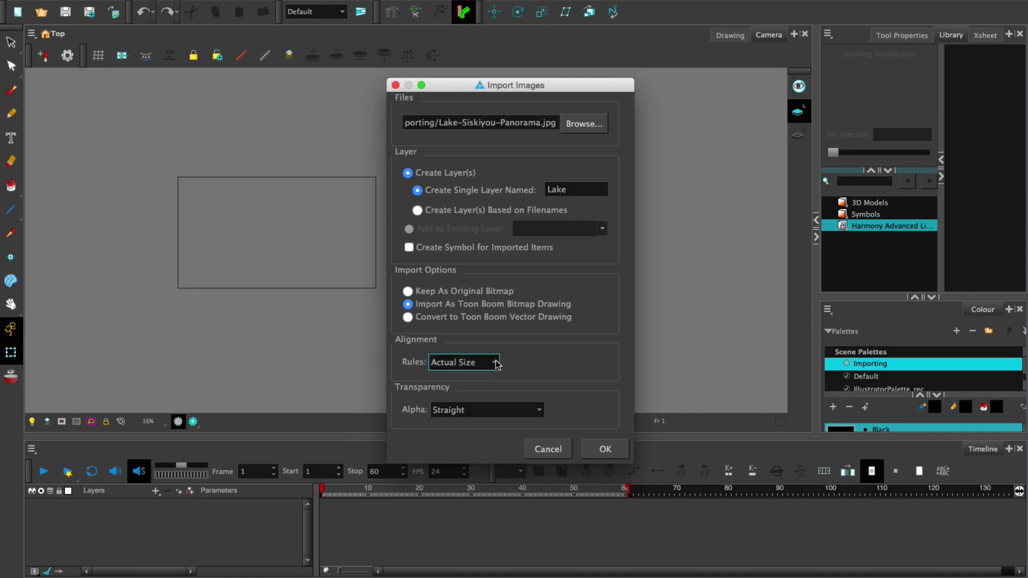
pyautogui.click(497, 363)
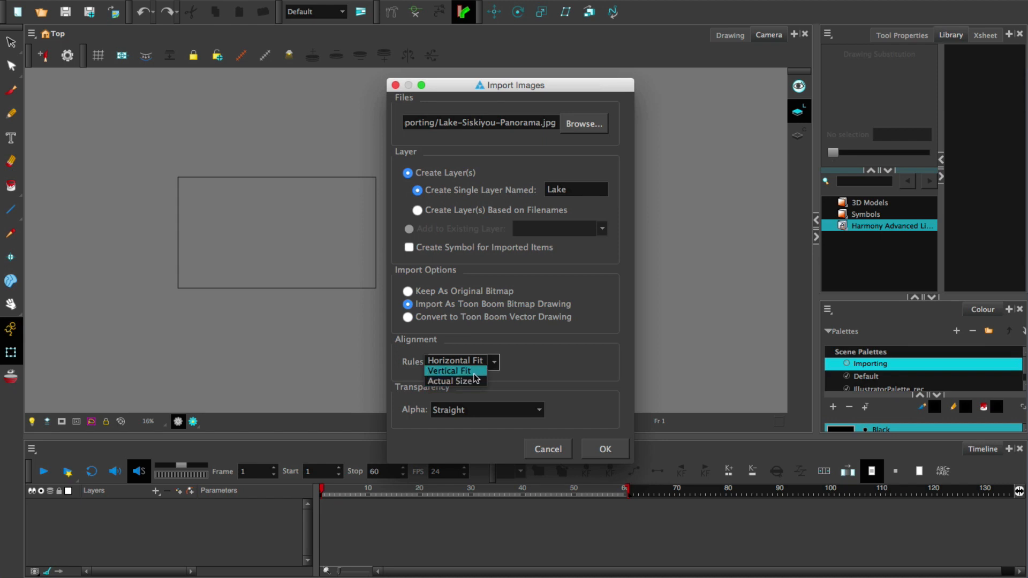
pyautogui.click(474, 374)
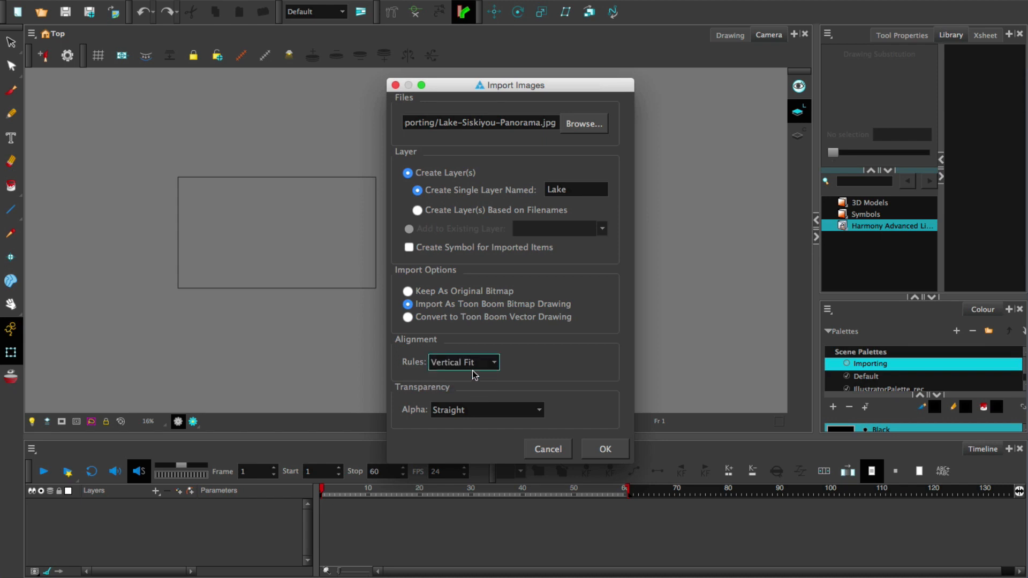
pyautogui.click(588, 449)
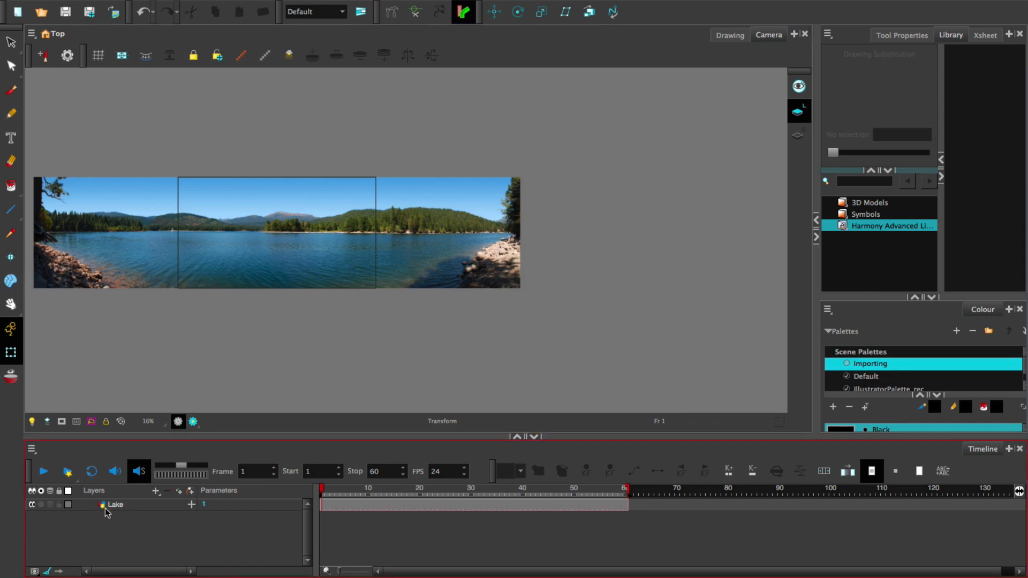
# Try moving the lake bitmap drawing up and to the right with the Select tool, and undo the move
pyautogui.click(11, 42)
pyautogui.click(154, 182)
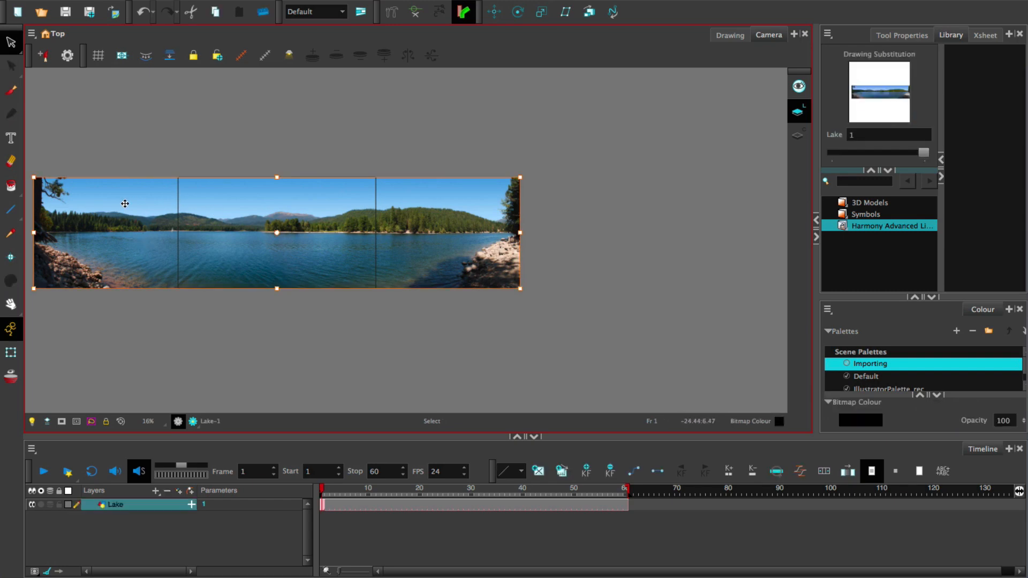
pyautogui.moveTo(148, 249); pyautogui.dragTo(203, 208)
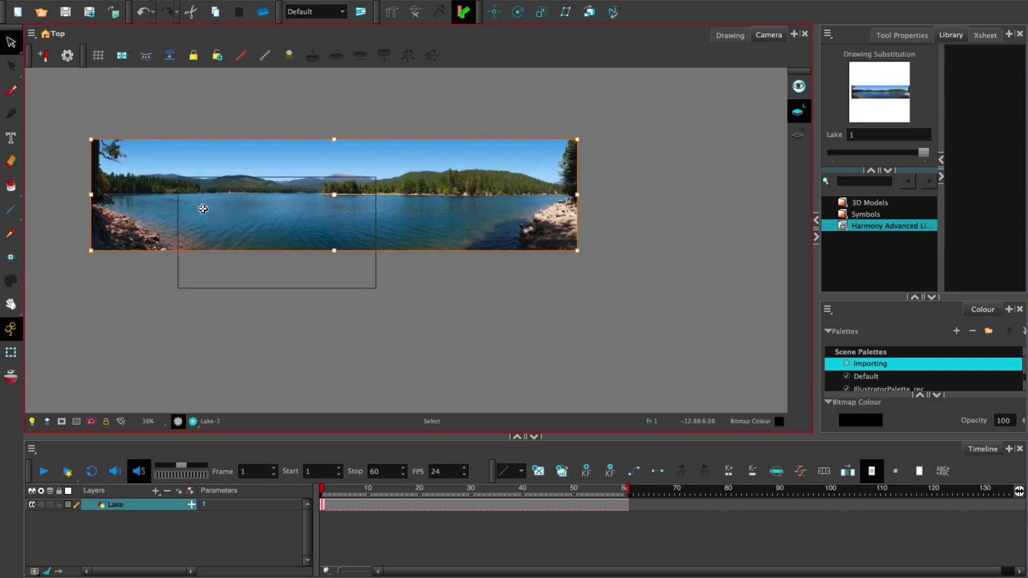
pyautogui.hotkey('ctrl', 'z')
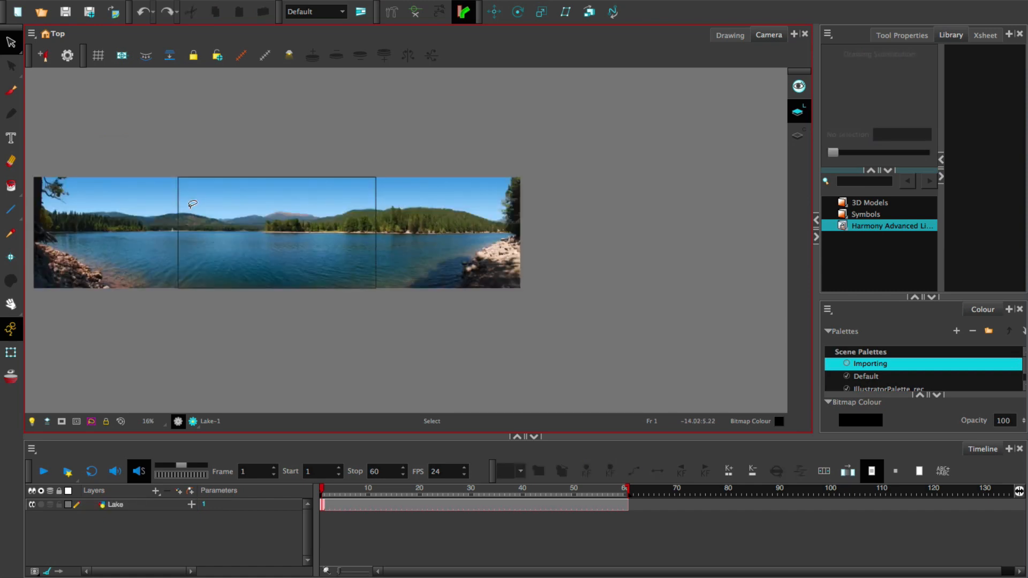
# Try cutting out and deleting a freehand area near the panorama's left end with the Cutter tool, and undo it
pyautogui.click(22, 48)
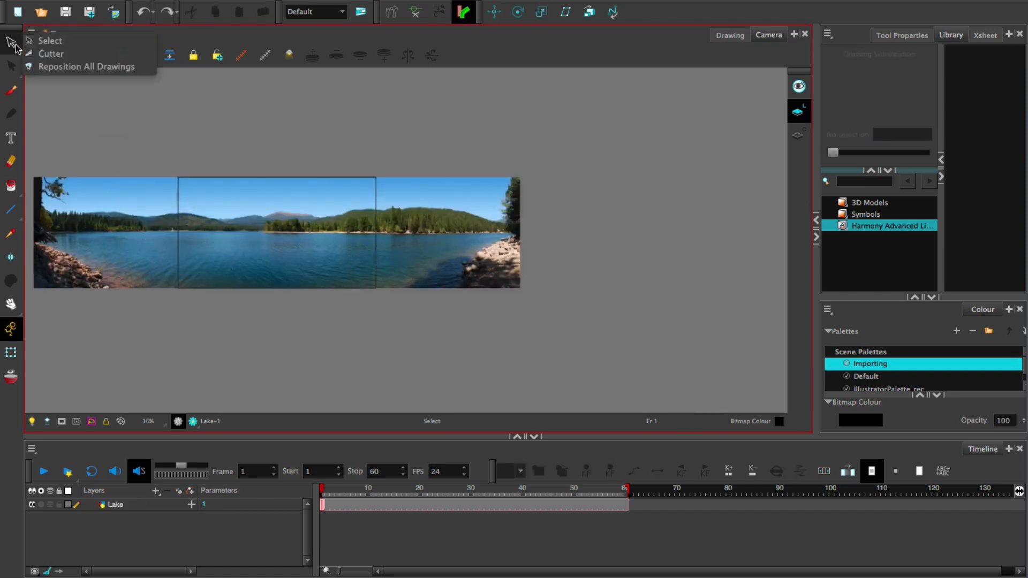
pyautogui.click(43, 50)
pyautogui.moveTo(125, 150)
pyautogui.mouseDown()
pyautogui.moveTo(45, 237)
pyautogui.moveTo(72, 152)
pyautogui.moveTo(88, 137)
pyautogui.mouseUp()
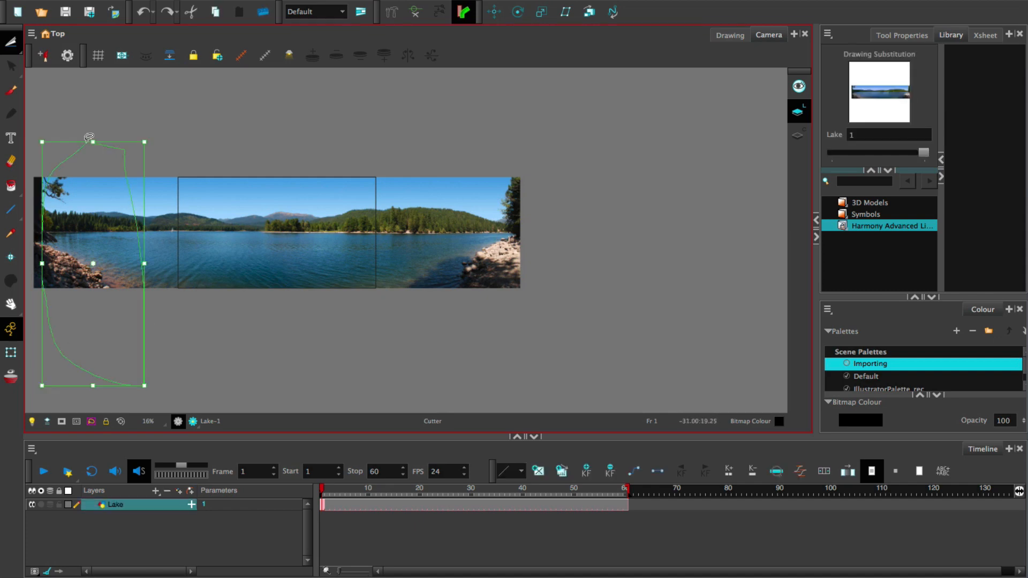
pyautogui.press('Delete')
pyautogui.hotkey('ctrl', 'z')
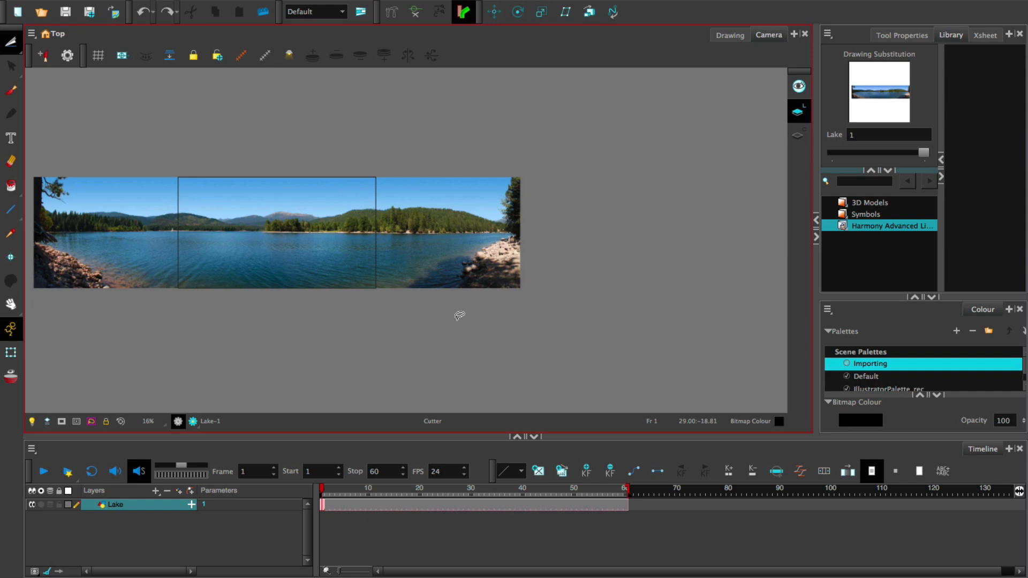
# Delete the Lake layer from the timeline
pyautogui.click(133, 506)
pyautogui.rightClick(133, 506)
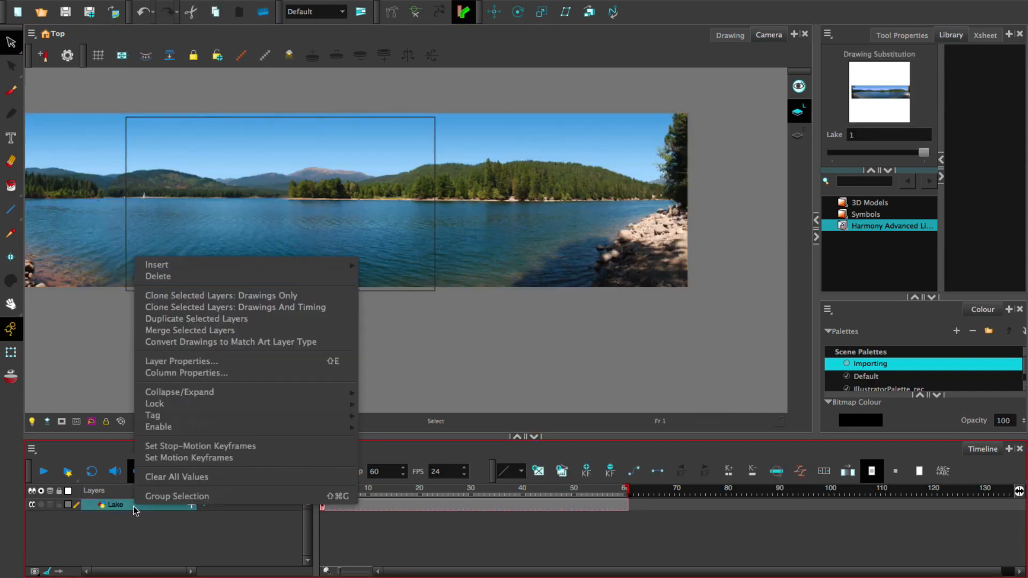
pyautogui.click(194, 276)
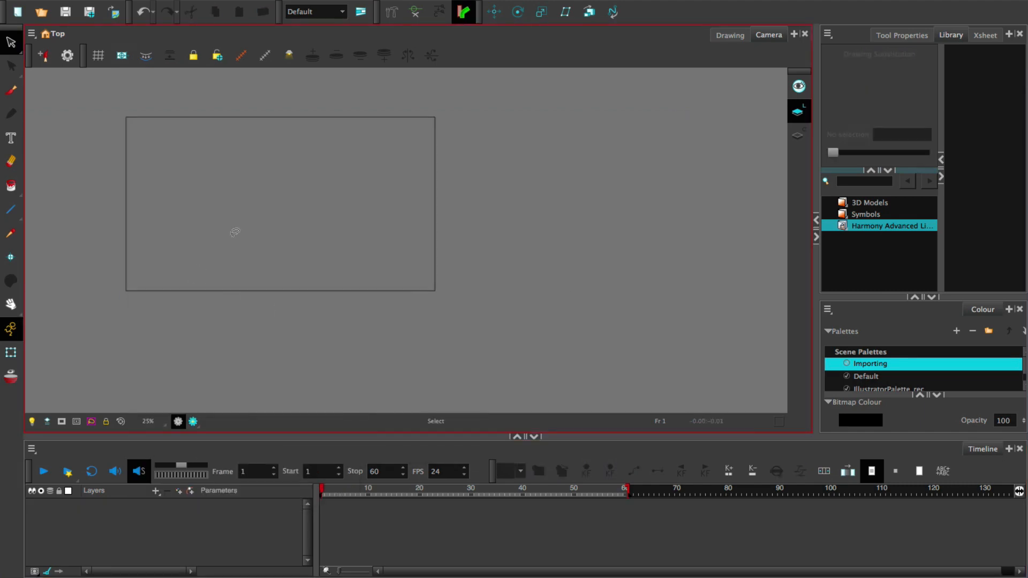
# Start a new image import and choose Elf_line_art.png from the 02.2 Importing folder as the source file
pyautogui.click(141, 1)
pyautogui.moveTo(160, 152)
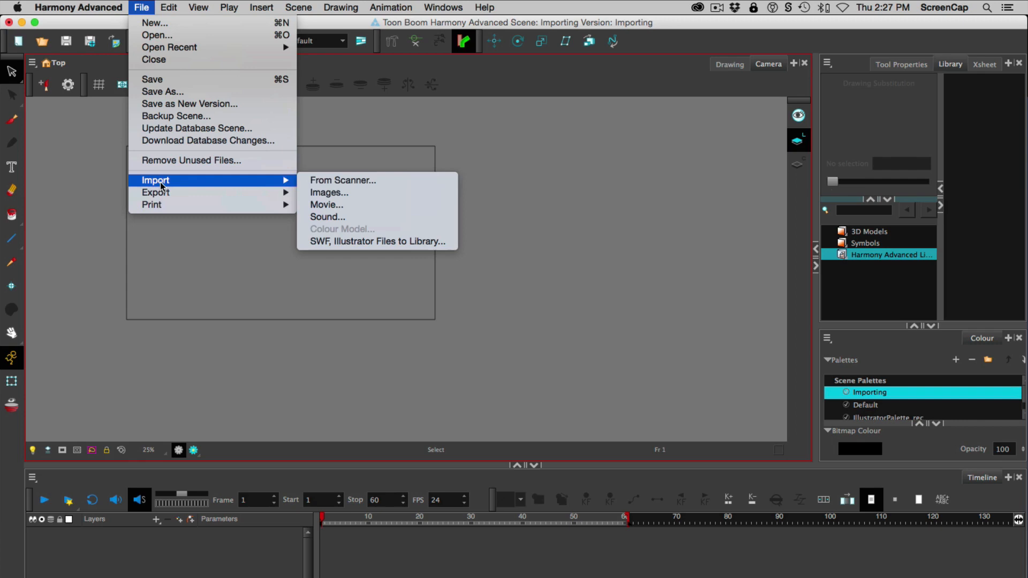
pyautogui.click(330, 192)
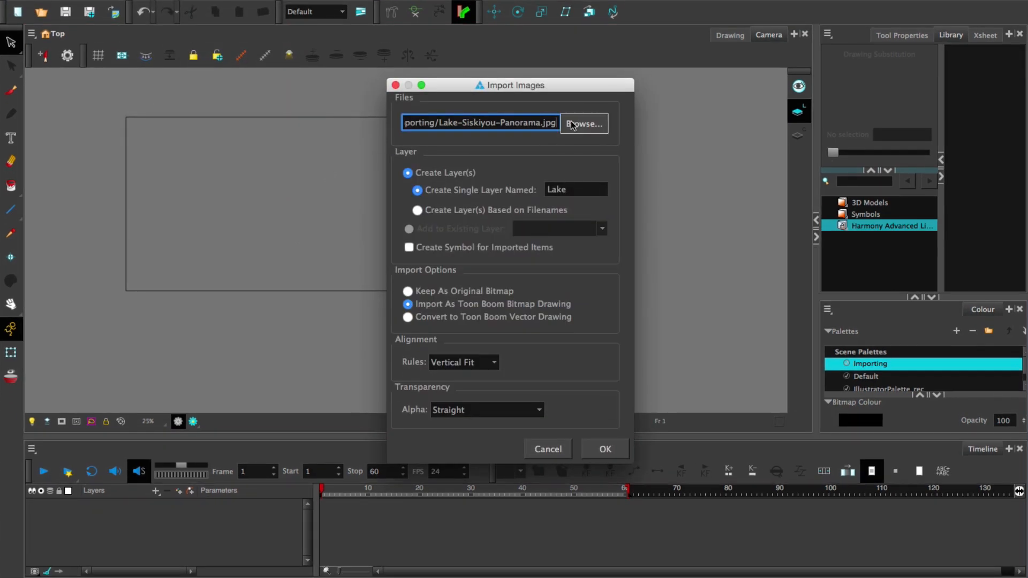
pyautogui.click(589, 125)
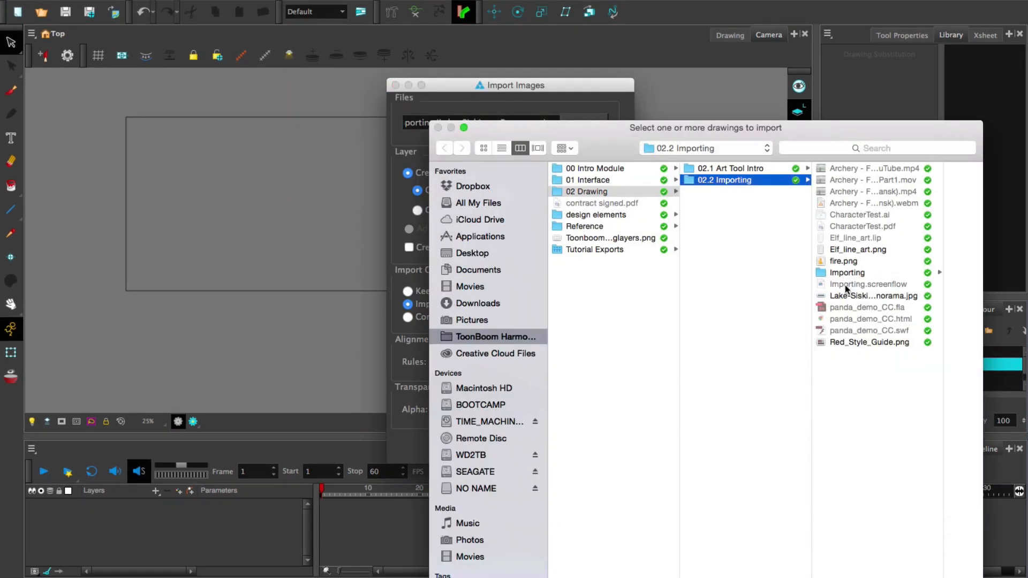
pyautogui.click(846, 249)
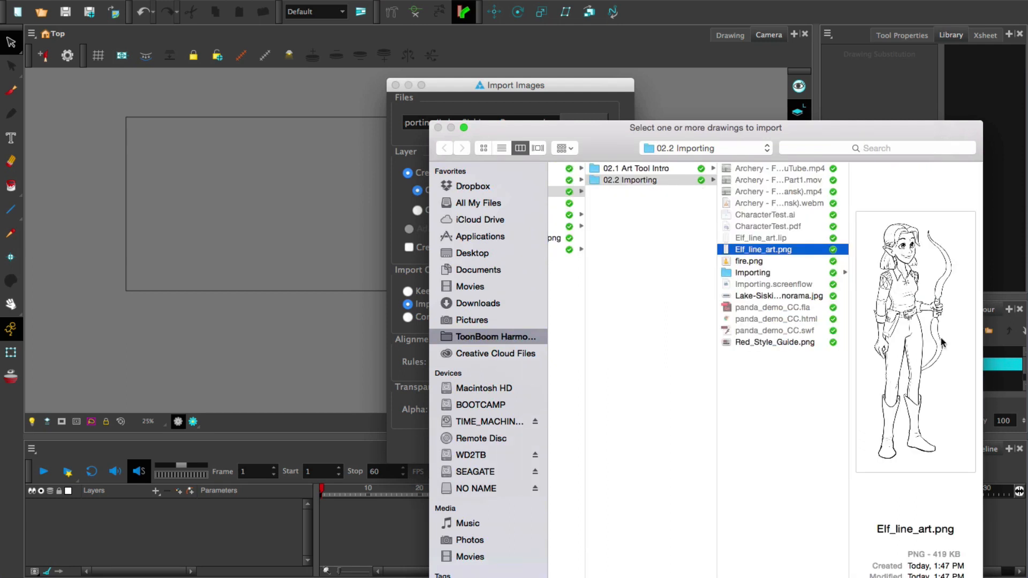
pyautogui.press('Return')
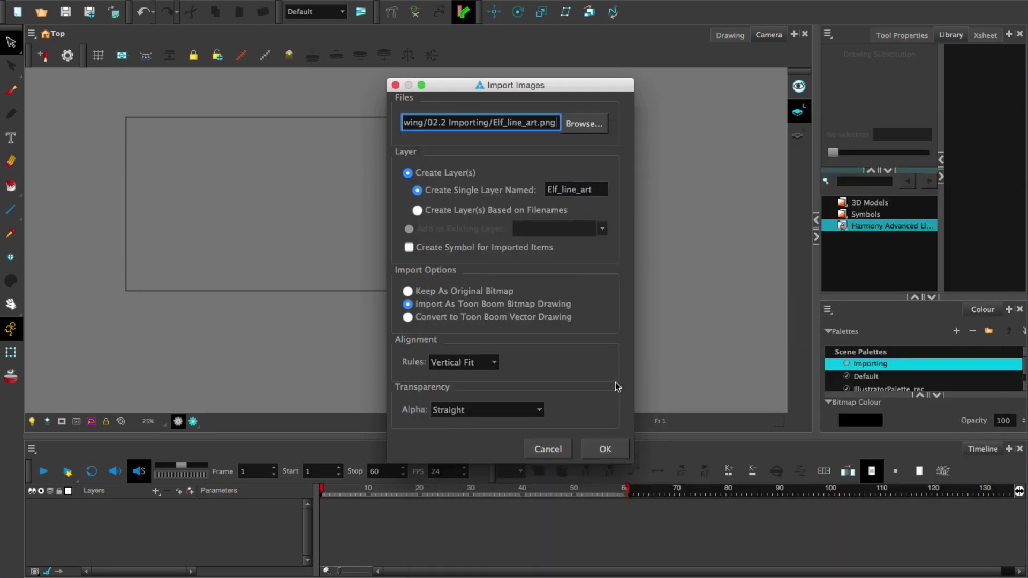
# Enter Elf as the single layer name, and switch the import to creating layers based on filenames
pyautogui.click(567, 190)
pyautogui.doubleClick(569, 189)
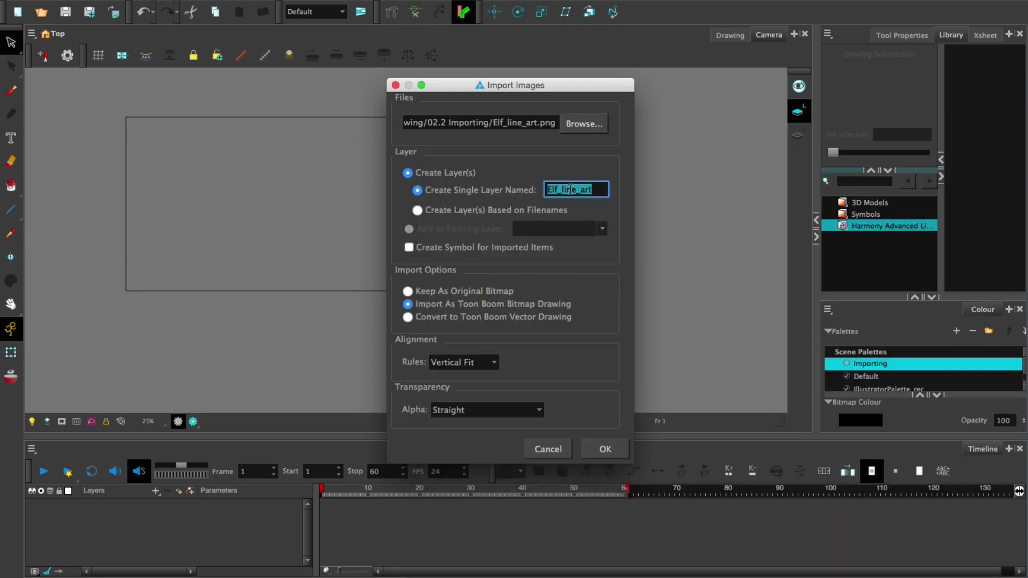
pyautogui.write('Elf')
pyautogui.click(492, 209)
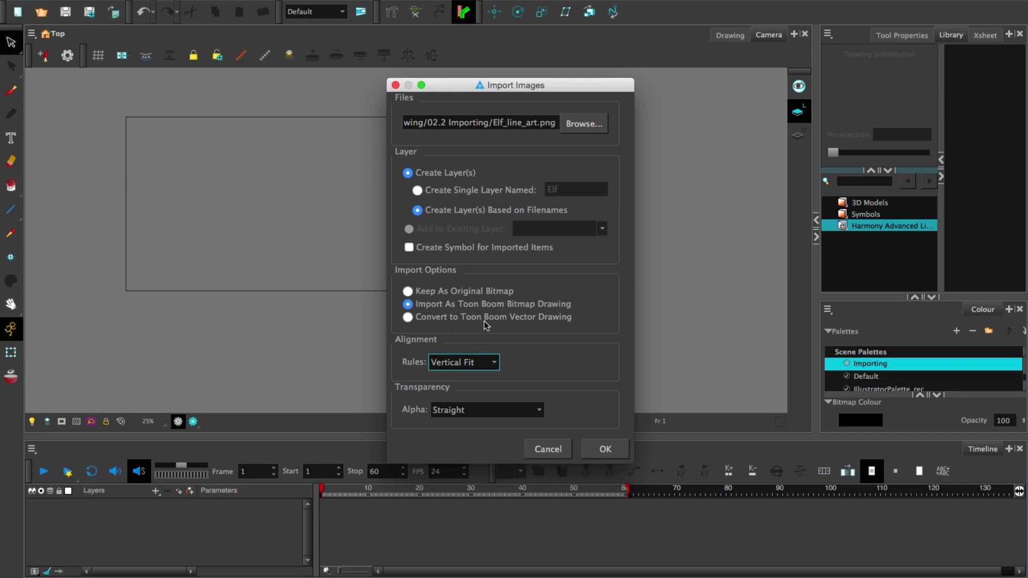
# Import the elf line art converted to a Toon Boom vector drawing, using the Black and White vectorization preset
pyautogui.click(408, 317)
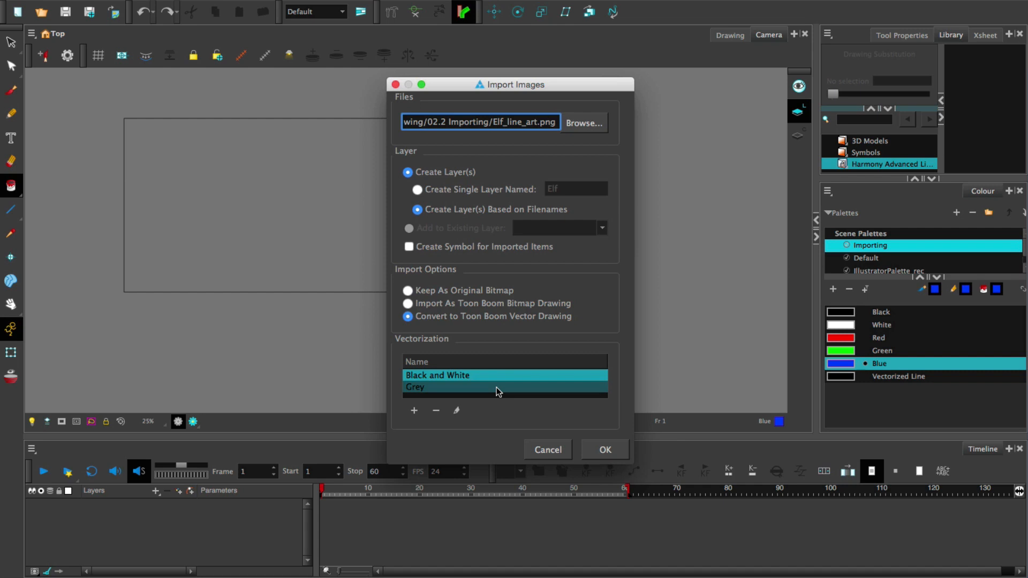
pyautogui.doubleClick(510, 374)
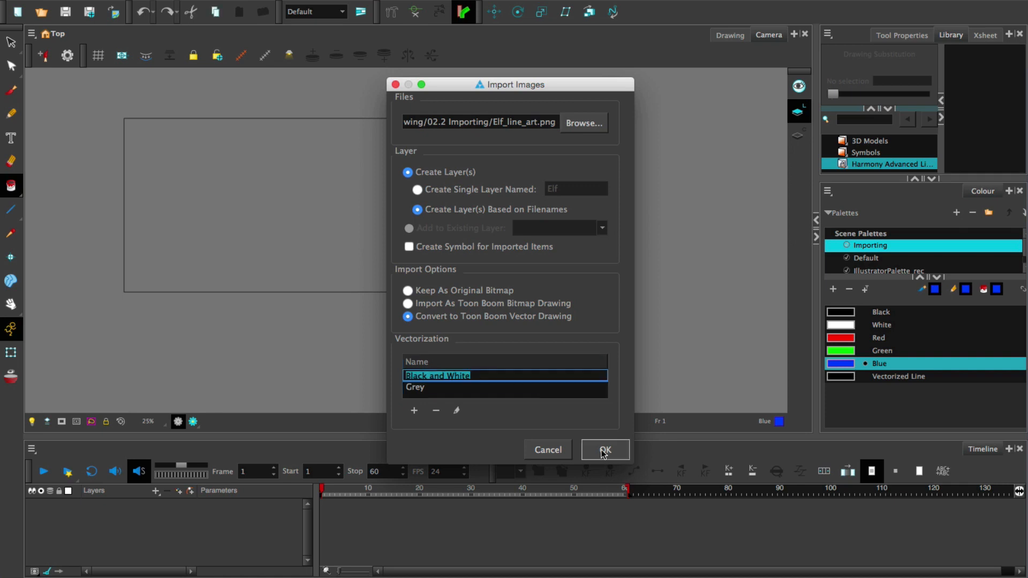
pyautogui.click(604, 450)
# Examine the vector points of the elf's line art by selecting the bow outline with the Contour Editor, and deselect it
pyautogui.scroll(4, 295, 197)
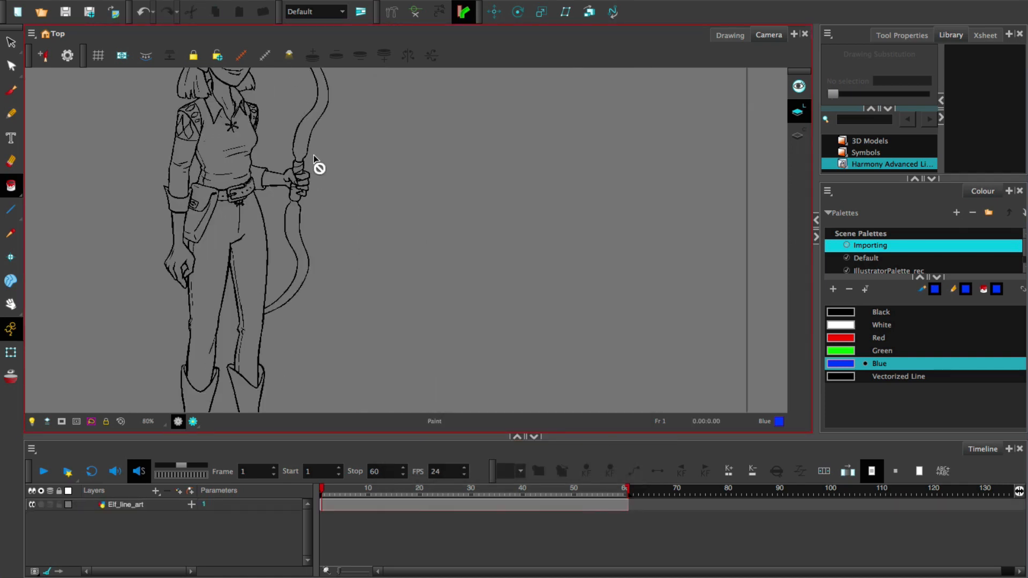
pyautogui.moveTo(314, 150); pyautogui.dragTo(456, 272)
pyautogui.scroll(2, 408, 250)
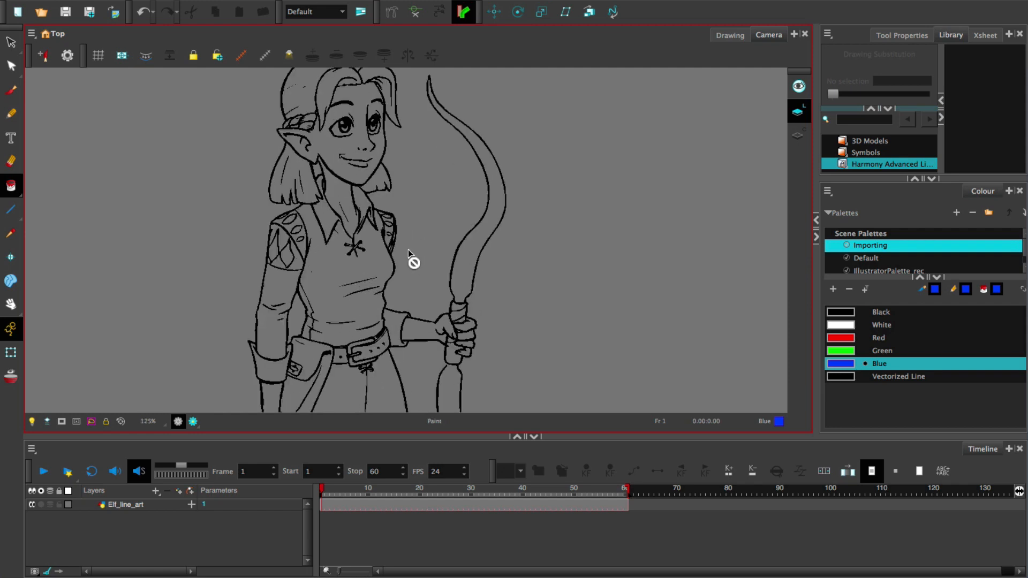
pyautogui.click(11, 65)
pyautogui.click(495, 160)
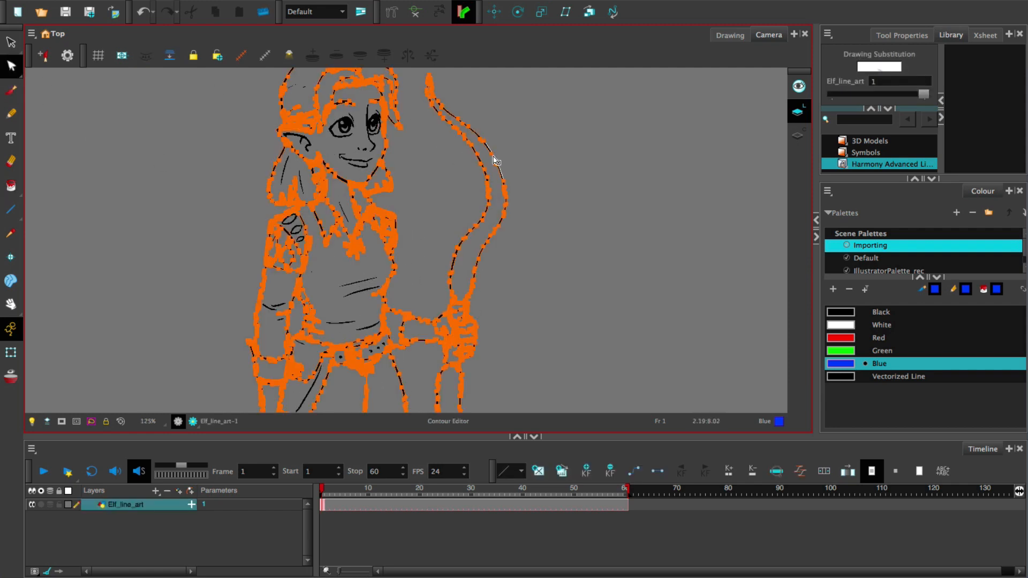
pyautogui.moveTo(499, 165); pyautogui.dragTo(541, 166)
pyautogui.click(541, 170)
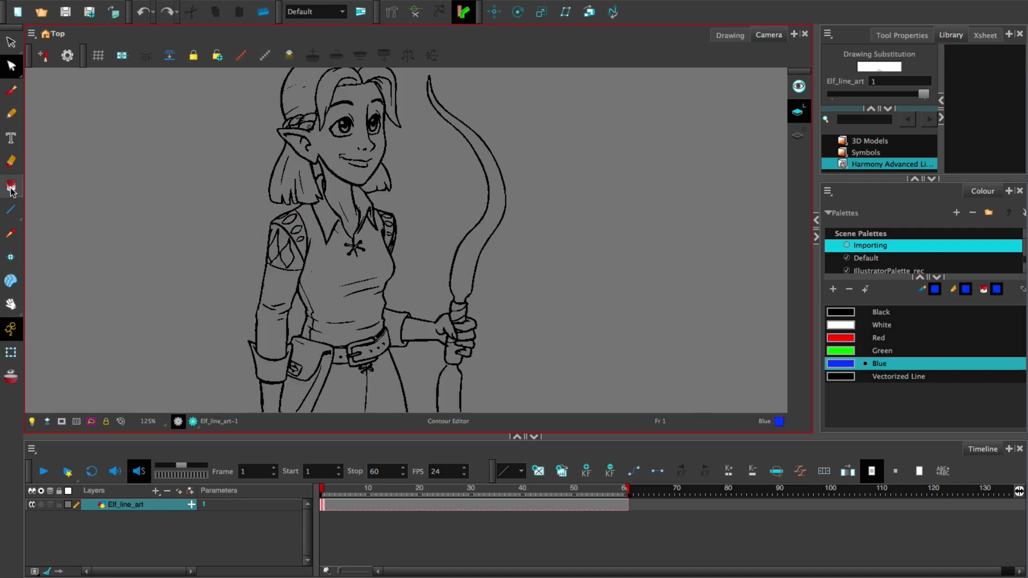
# Paint the elf's shirt and the area at its collar with the Blue swatch
pyautogui.click(10, 186)
pyautogui.click(325, 275)
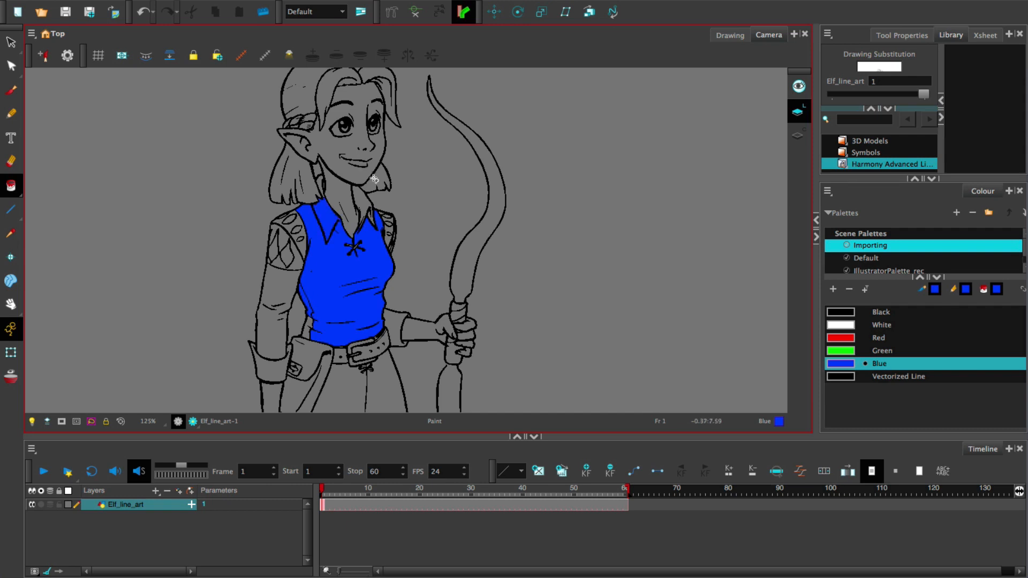
pyautogui.click(365, 205)
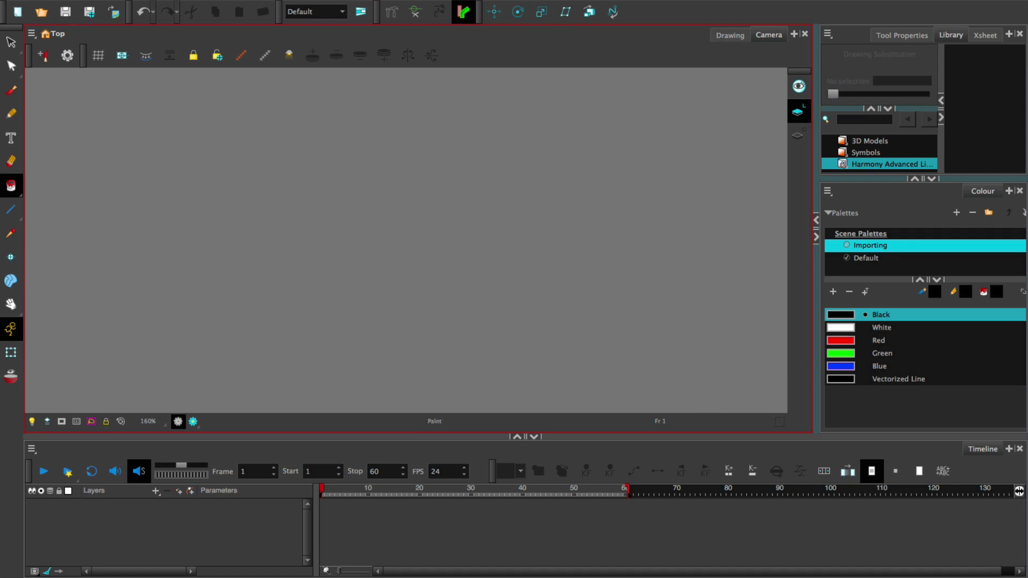
# Start another image import and choose fire.png from the 02.2 Importing folder as the source file
pyautogui.click(141, 7)
pyautogui.moveTo(190, 181)
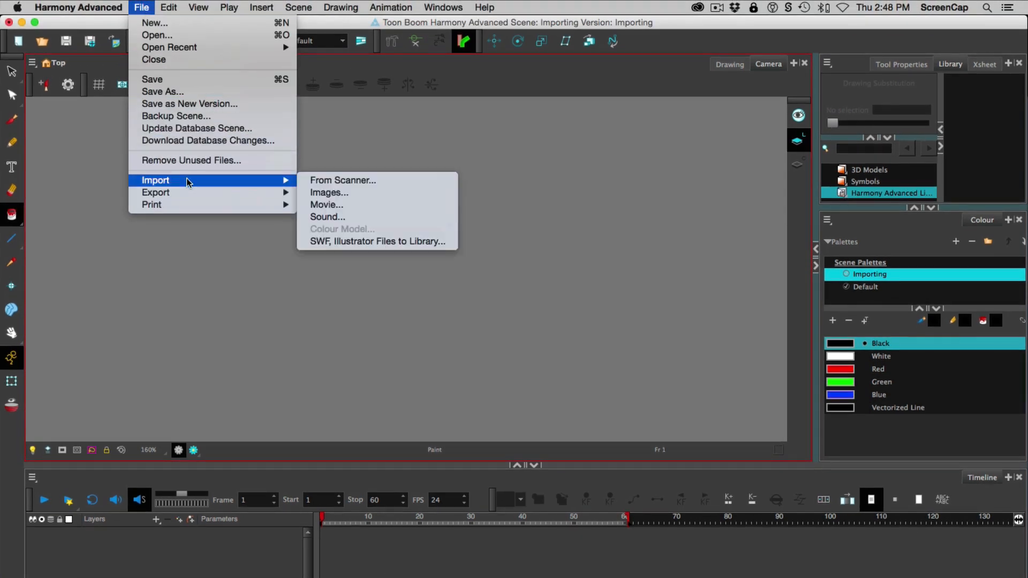
pyautogui.click(369, 194)
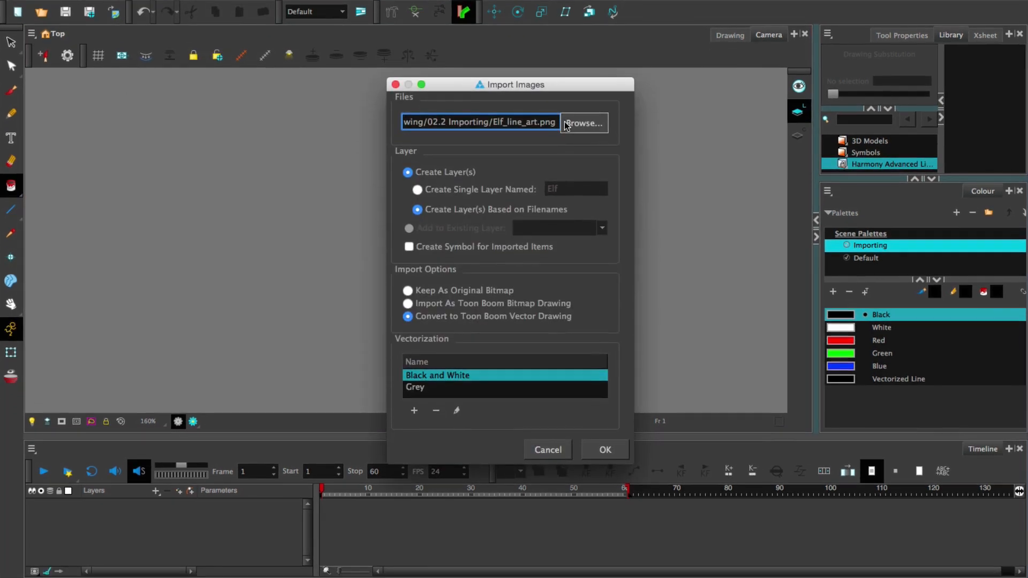
pyautogui.click(572, 145)
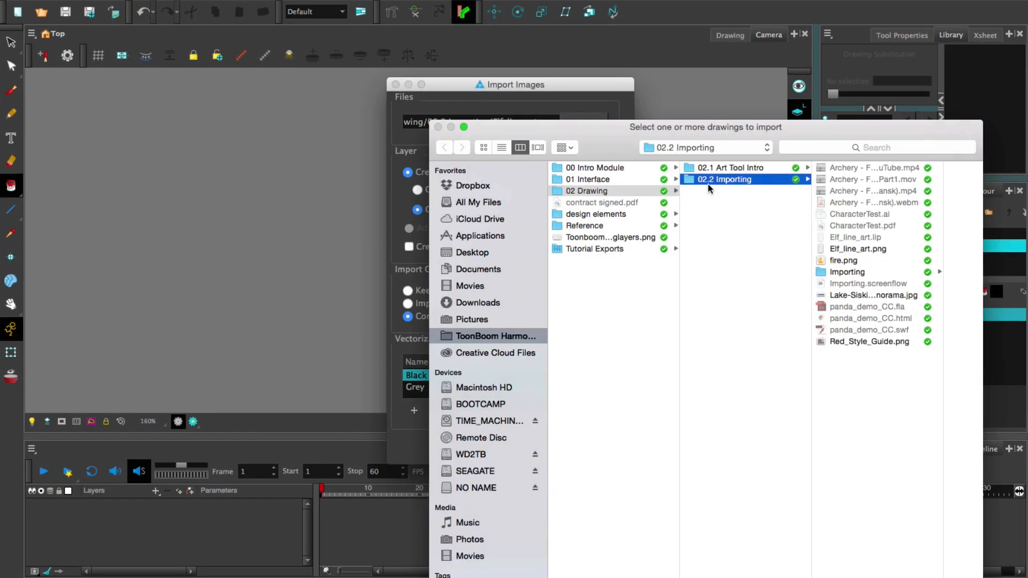
pyautogui.click(835, 261)
pyautogui.moveTo(751, 130); pyautogui.dragTo(661, 14)
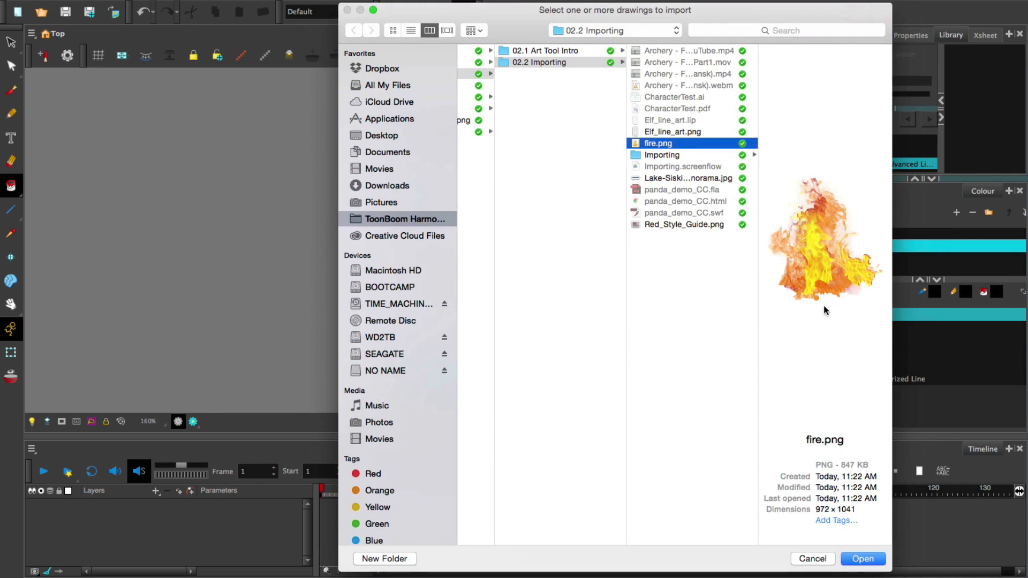
pyautogui.click(882, 556)
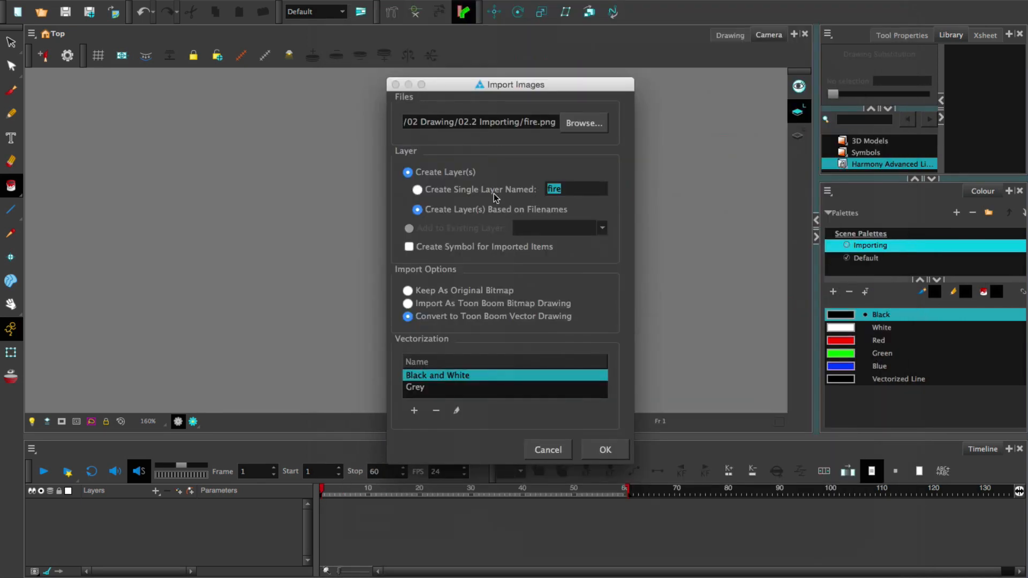
# Import the fire image on a single layer named fire as a Toon Boom bitmap drawing, with Vertical Fit alignment and Straight alpha
pyautogui.click(418, 190)
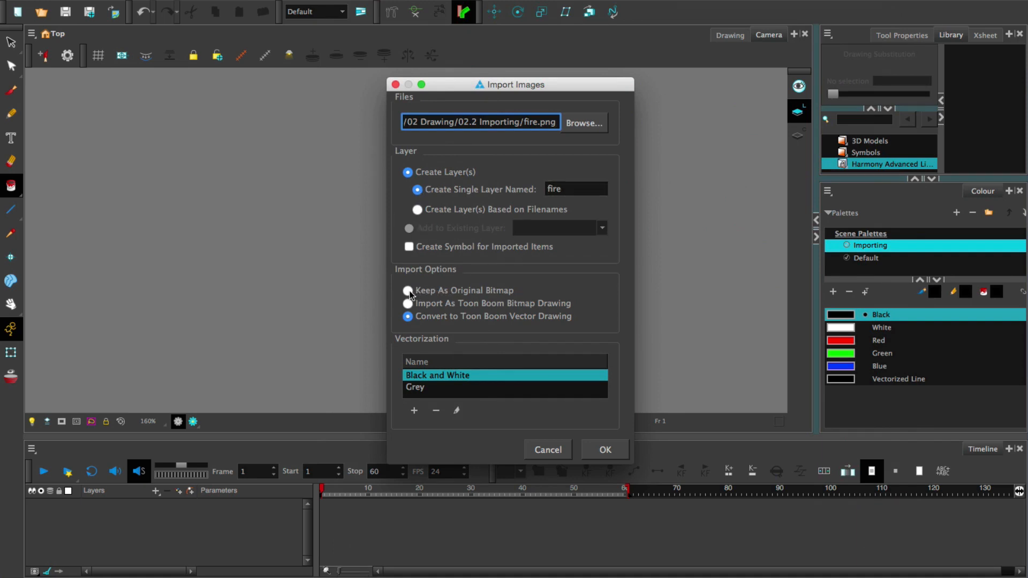
pyautogui.click(409, 304)
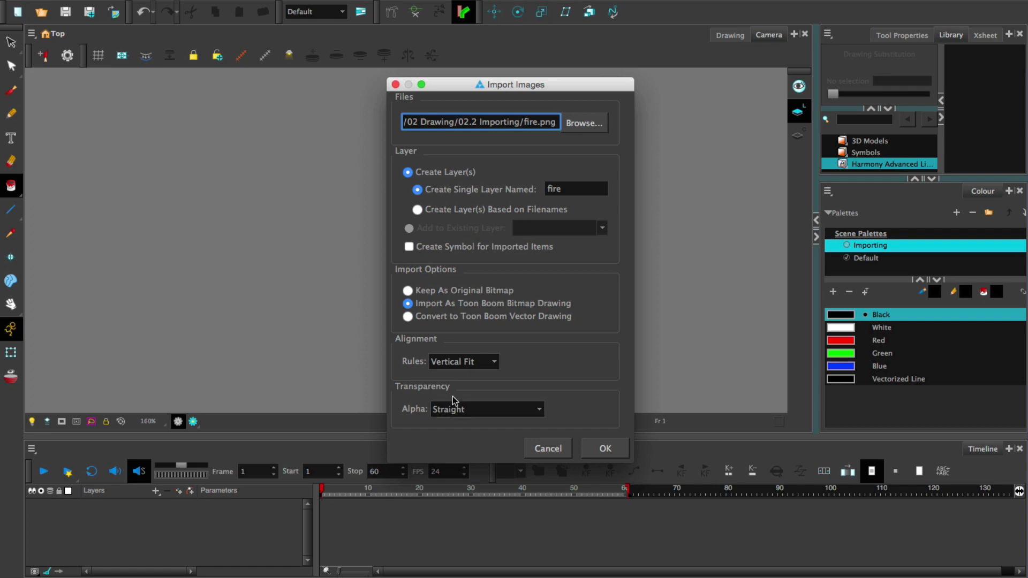
pyautogui.click(447, 410)
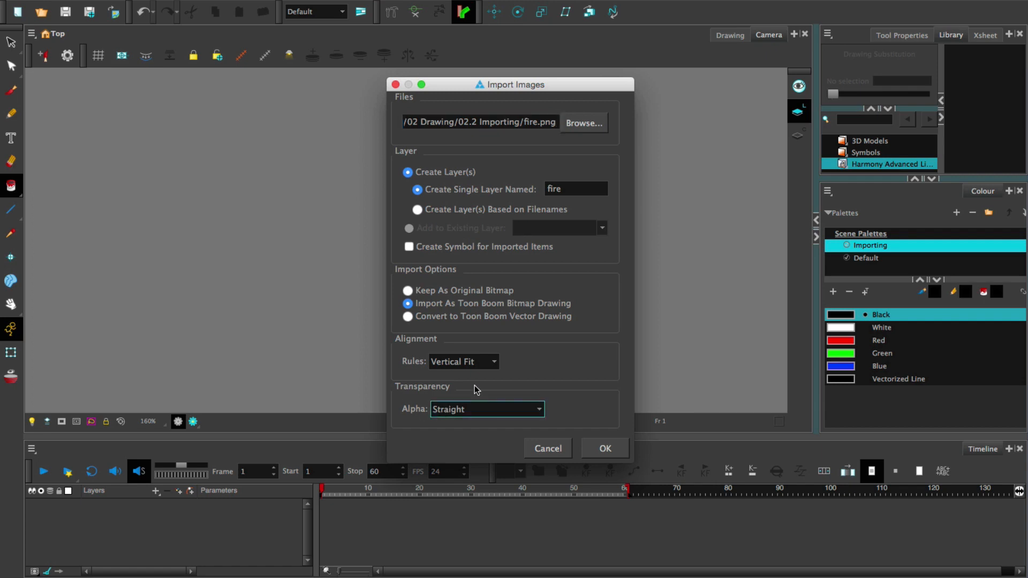
pyautogui.scroll(1, 497, 409)
pyautogui.scroll(1, 539, 410)
pyautogui.click(539, 410)
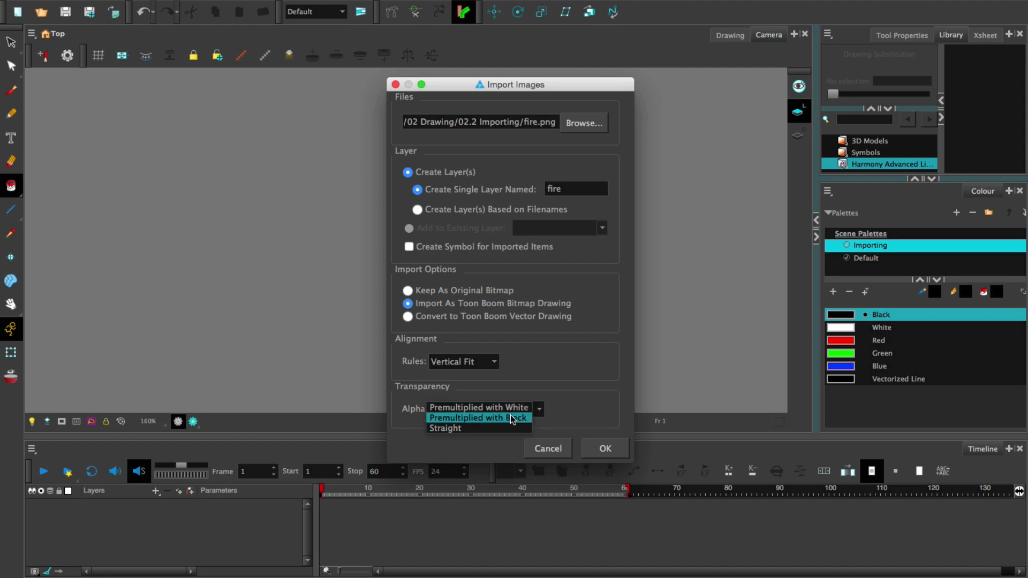
pyautogui.click(469, 429)
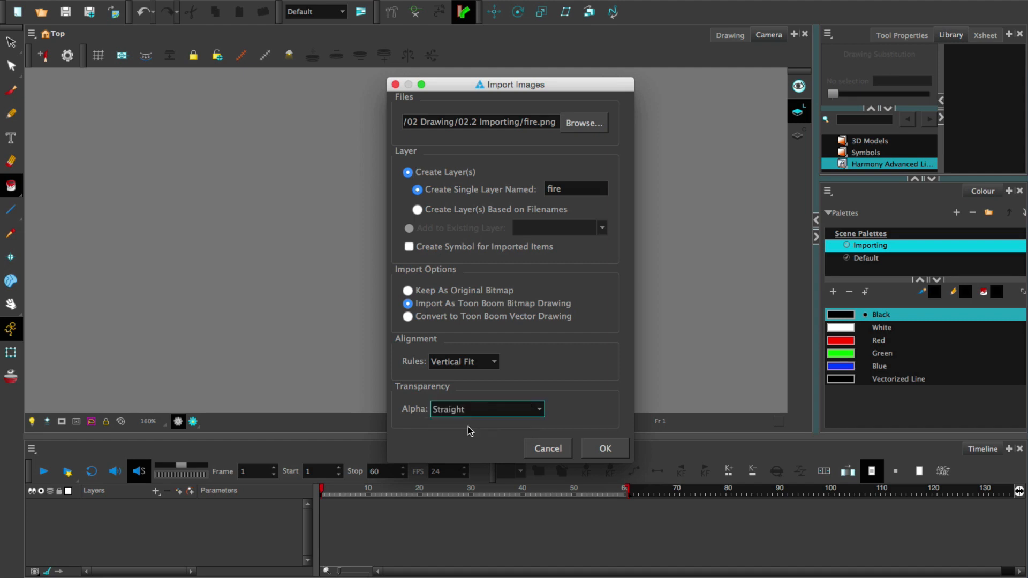
pyautogui.click(602, 448)
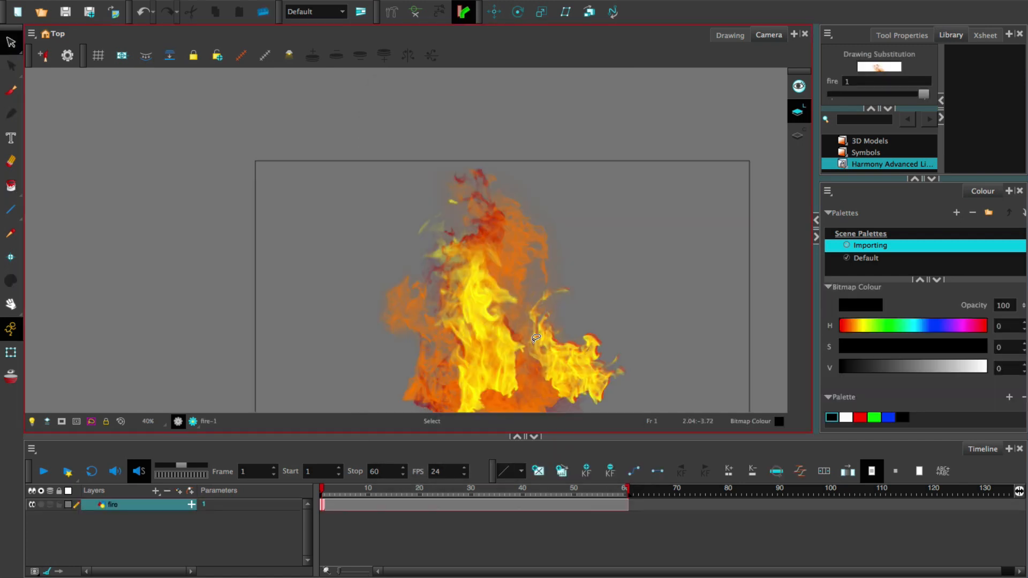
pyautogui.scroll(-1, 619, 290)
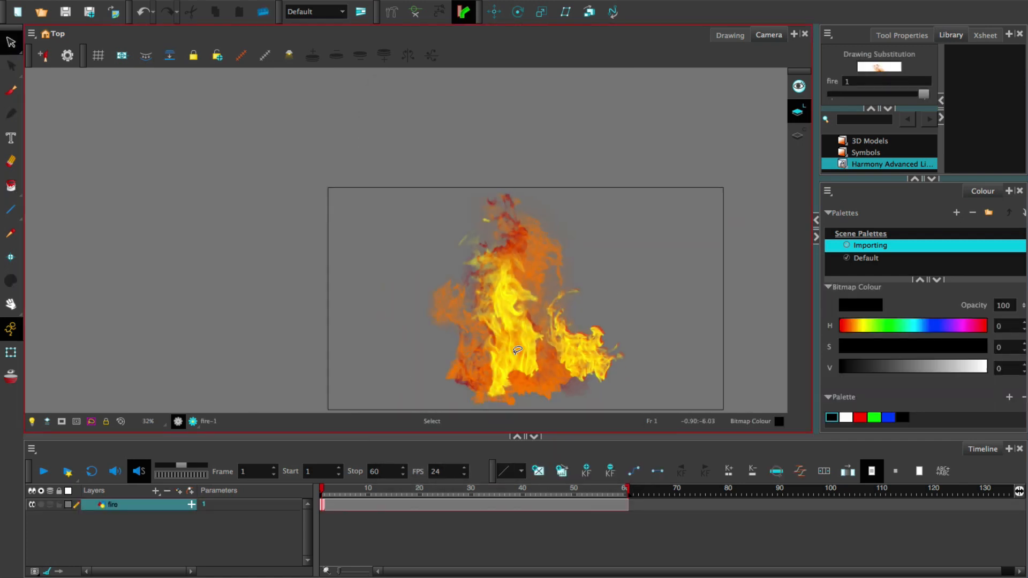
pyautogui.click(533, 367)
pyautogui.moveTo(533, 368); pyautogui.dragTo(406, 367)
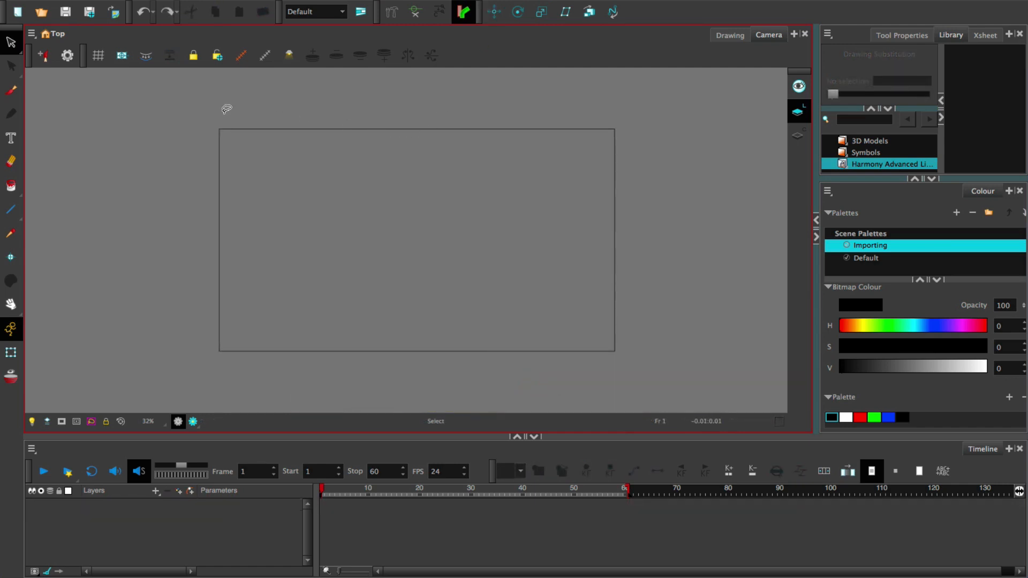
# Start a new image import and open the HB_Background_Layers folder in the file browser
pyautogui.click(140, 8)
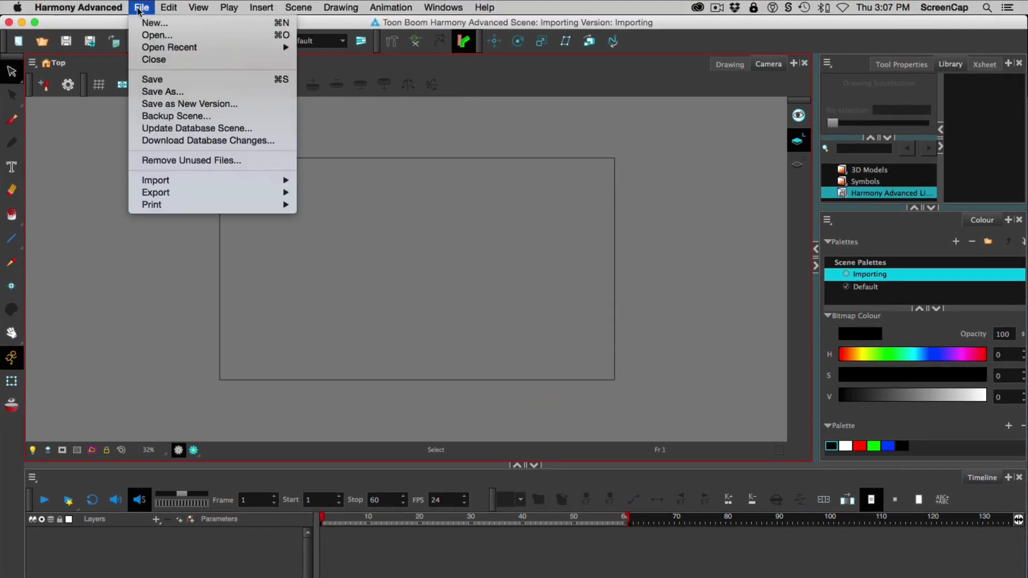
pyautogui.moveTo(188, 180)
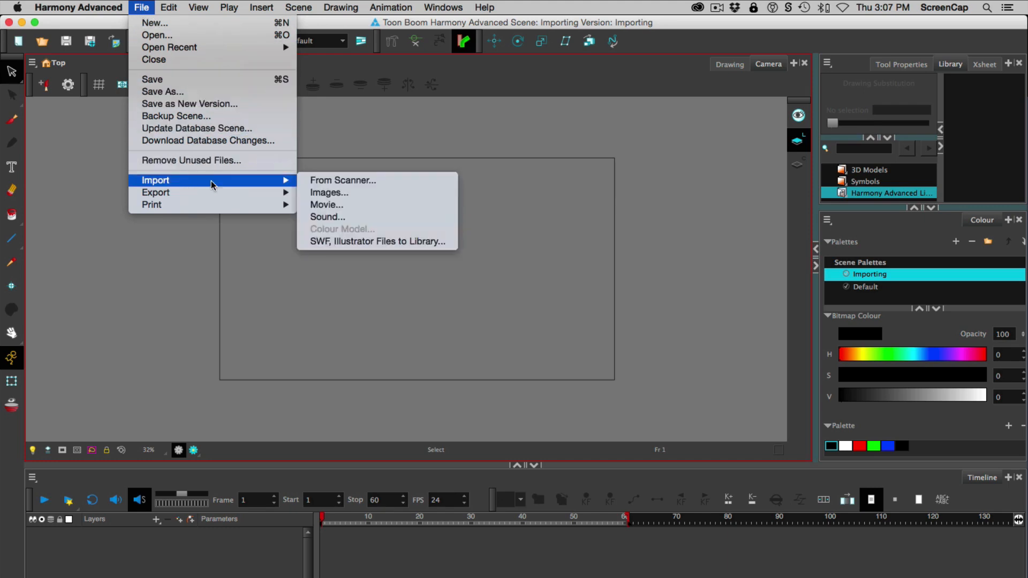
pyautogui.click(339, 193)
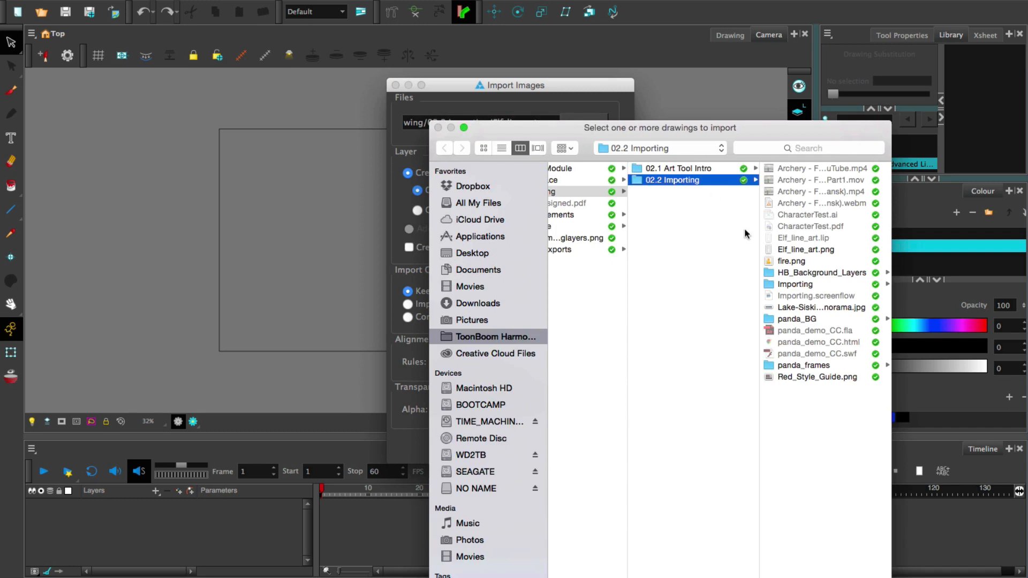
pyautogui.click(818, 273)
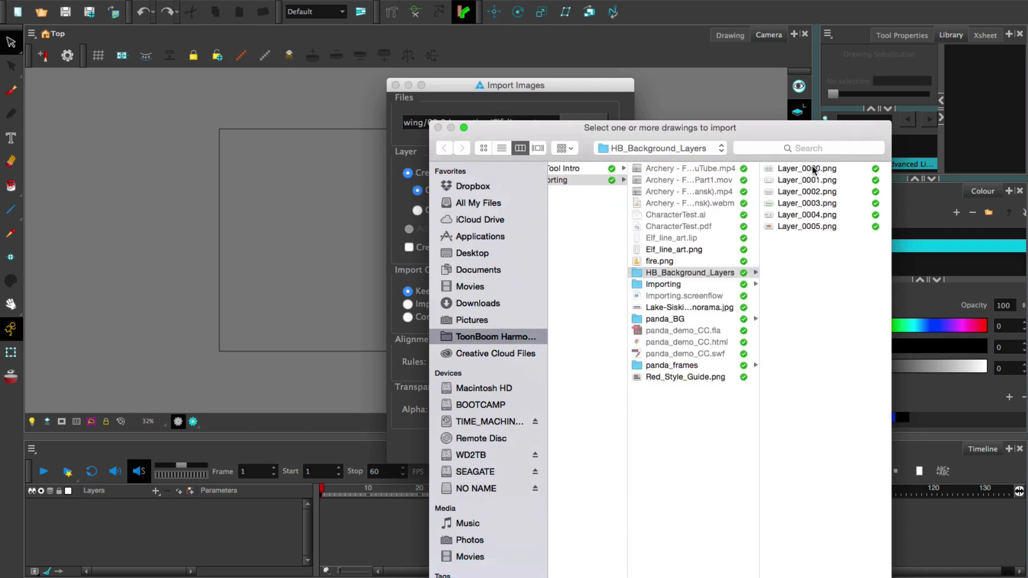
# Preview the background images from Layer_0000.png to Layer_0003.png in the file browser
pyautogui.click(814, 169)
pyautogui.press('Down')
pyautogui.press('Down')
pyautogui.press('Down')
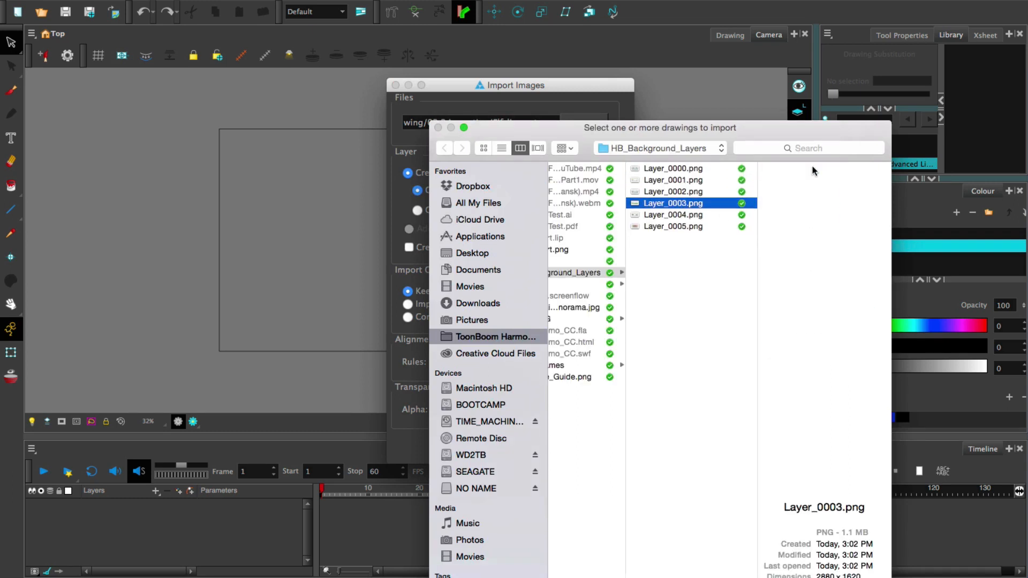
pyautogui.press('Up')
pyautogui.press('Up')
pyautogui.press('Up')
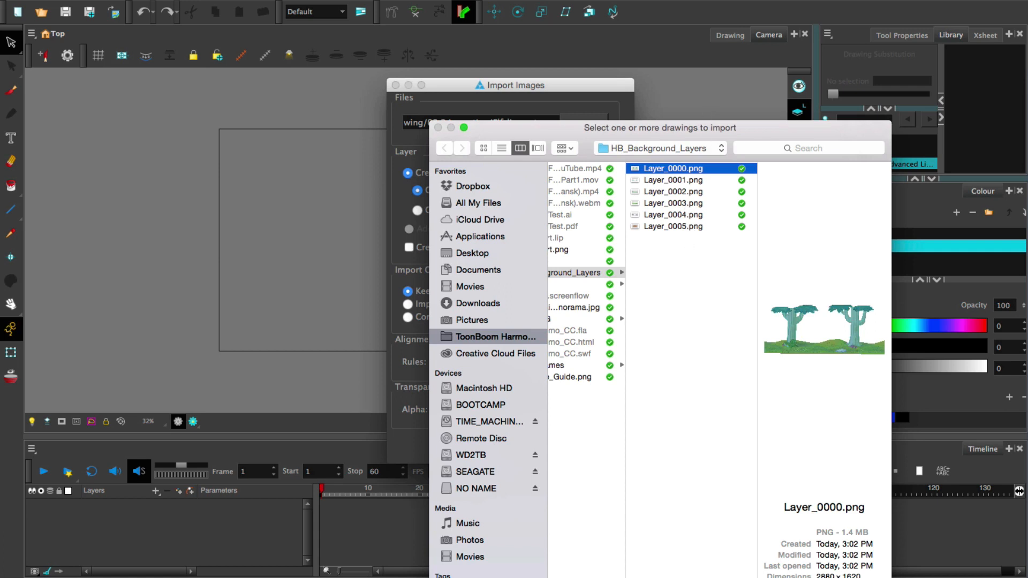
# Shrink the file browser and choose all the background files, Layer_0000.png through Layer_0005.png, for import
pyautogui.moveTo(739, 575); pyautogui.dragTo(659, 381)
pyautogui.click(659, 381)
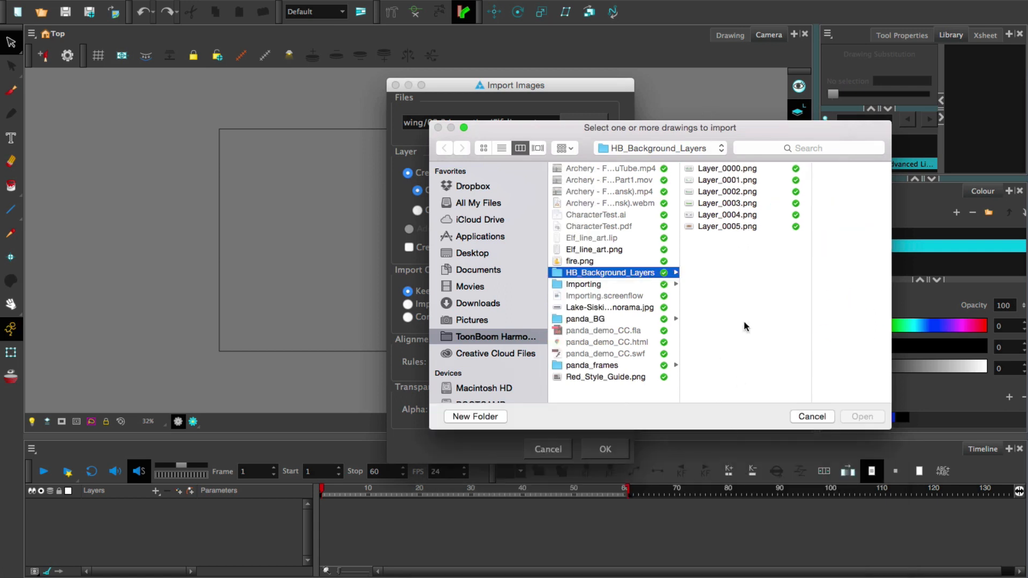
pyautogui.click(723, 168)
pyautogui.keyDown('shift'); pyautogui.click(695, 226); pyautogui.keyUp('shift')
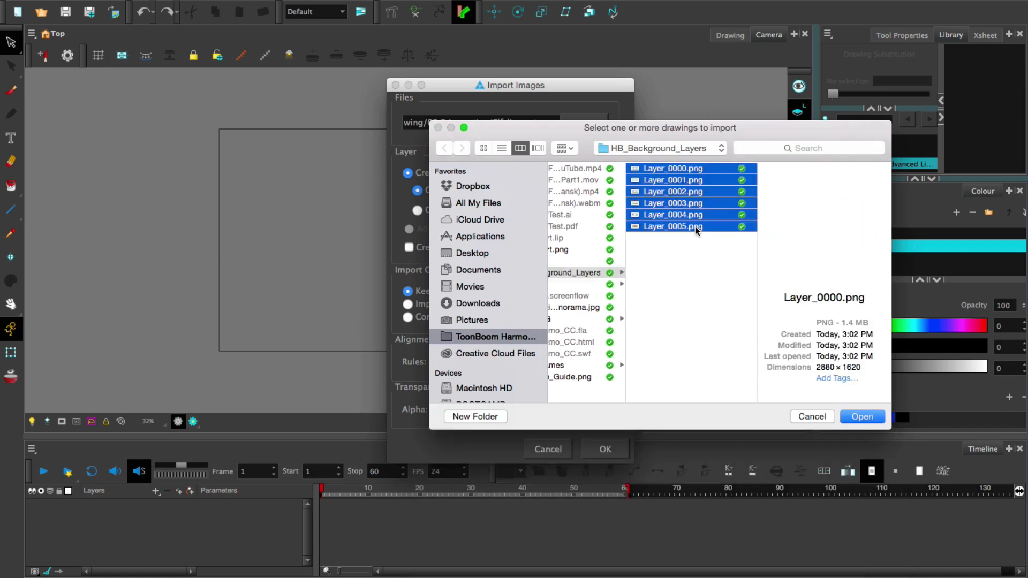
pyautogui.click(861, 416)
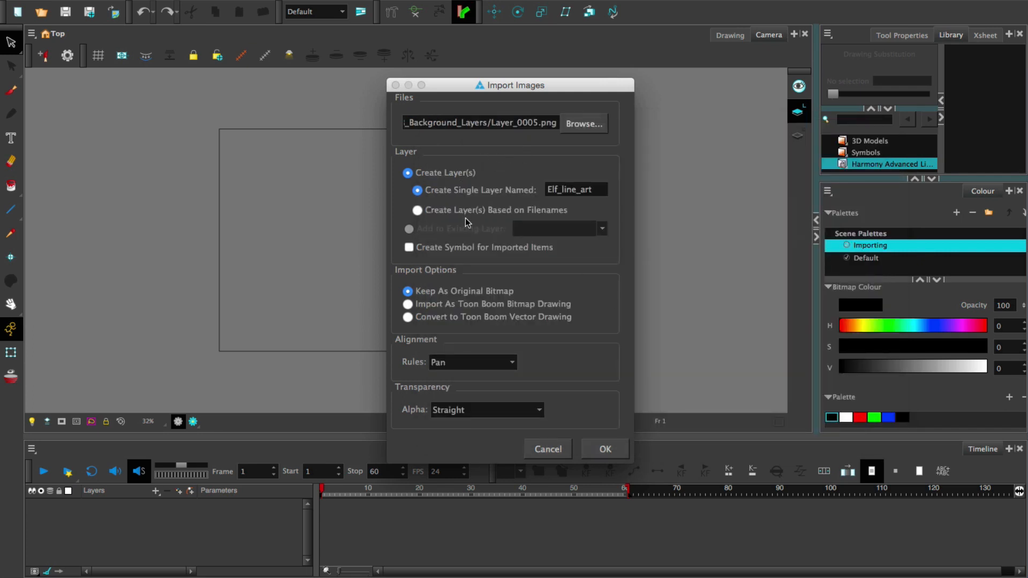
# Import the background files as Toon Boom bitmap drawings on layers based on filenames, using Actual Size alignment
pyautogui.click(418, 210)
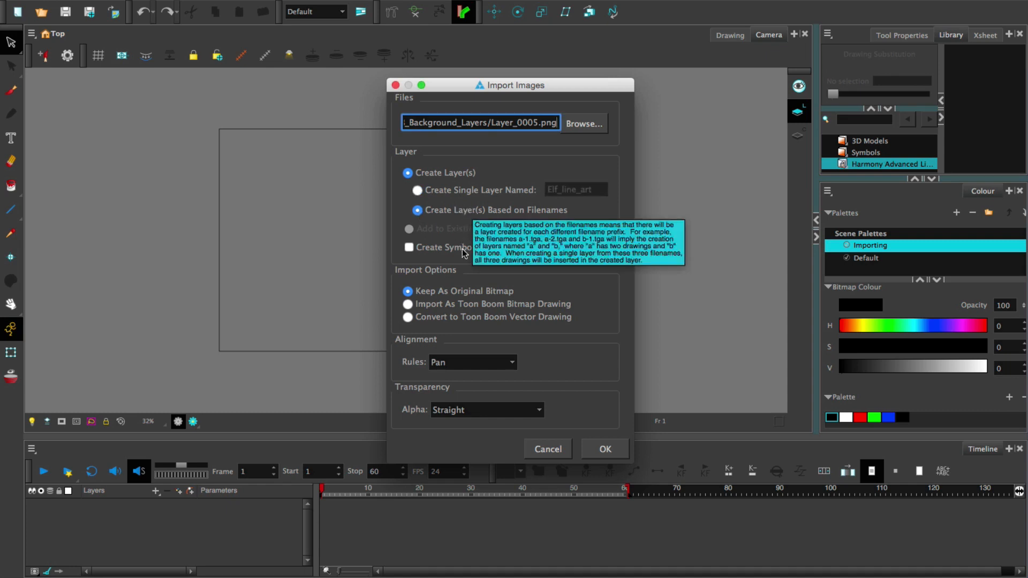
pyautogui.click(407, 303)
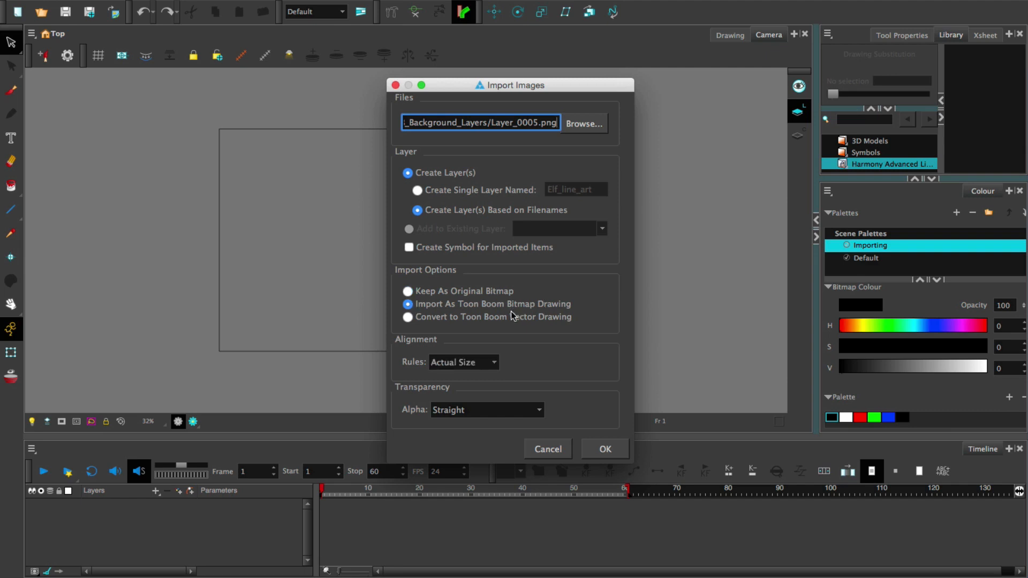
pyautogui.click(485, 369)
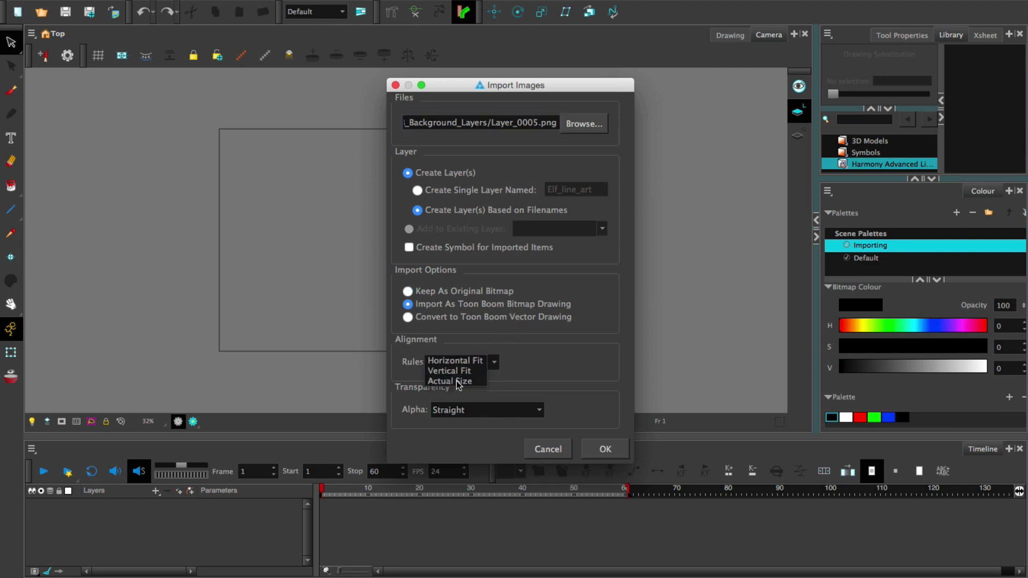
pyautogui.click(461, 383)
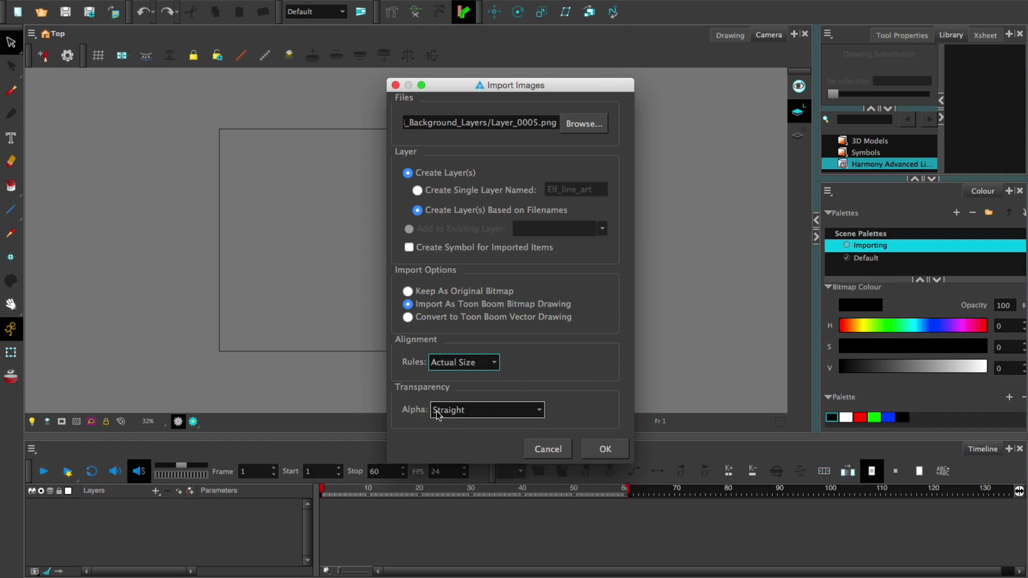
pyautogui.click(605, 449)
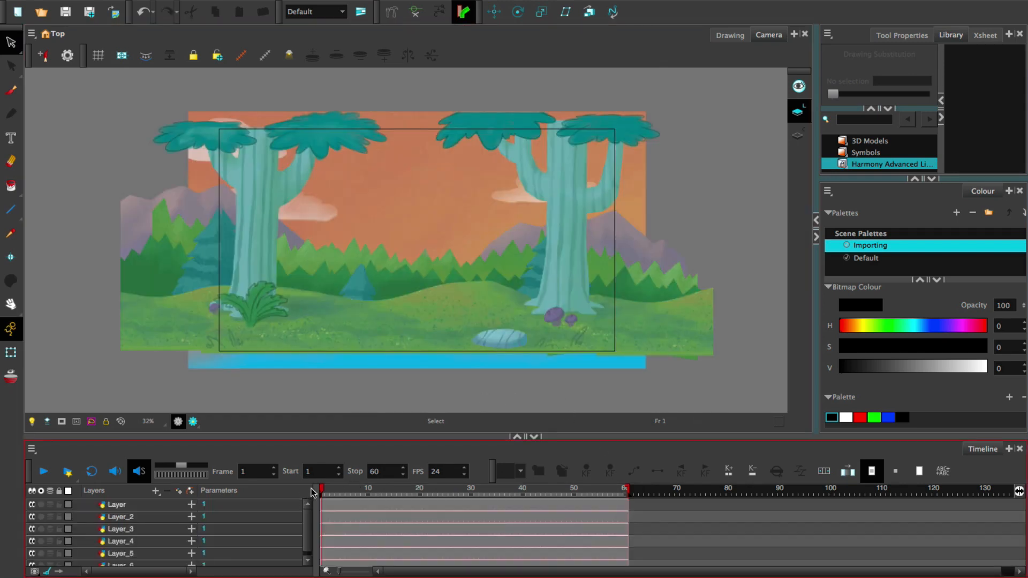
# Enlarge the Timeline to show every background layer, and toggle the visibility of Layer_2 and Layer_3
pyautogui.moveTo(364, 442); pyautogui.dragTo(363, 358)
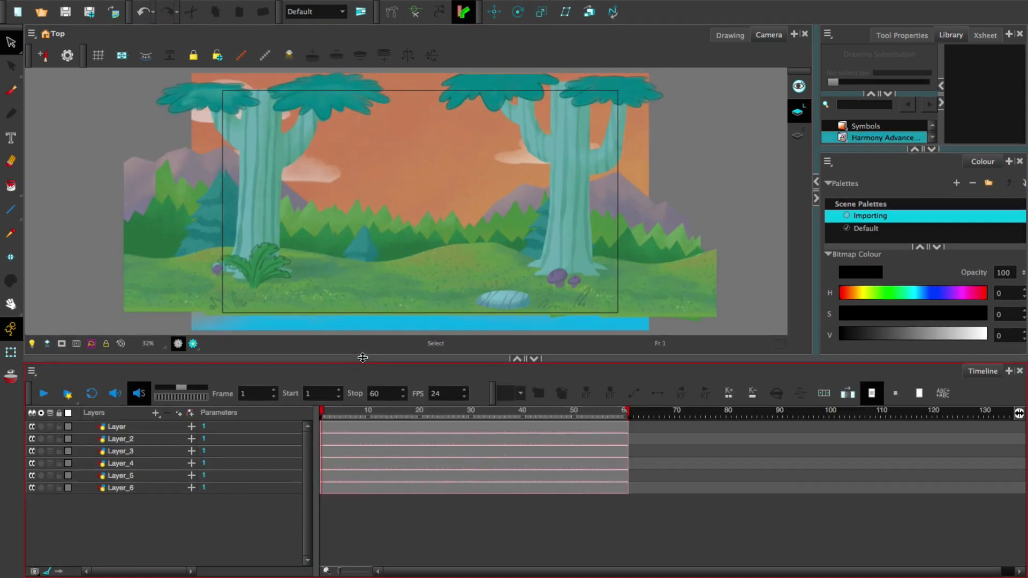
pyautogui.click(31, 439)
pyautogui.click(32, 439)
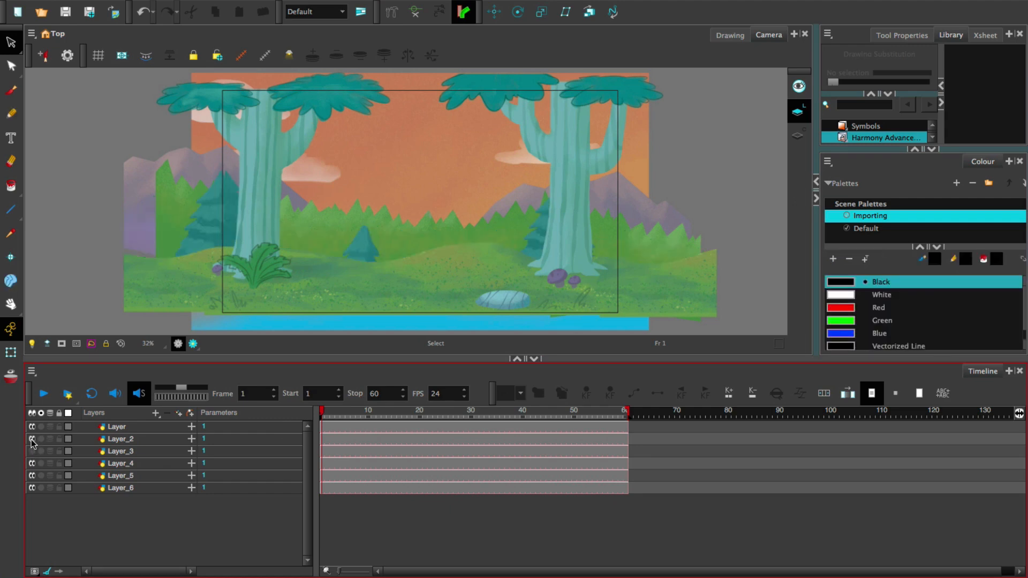
pyautogui.click(31, 451)
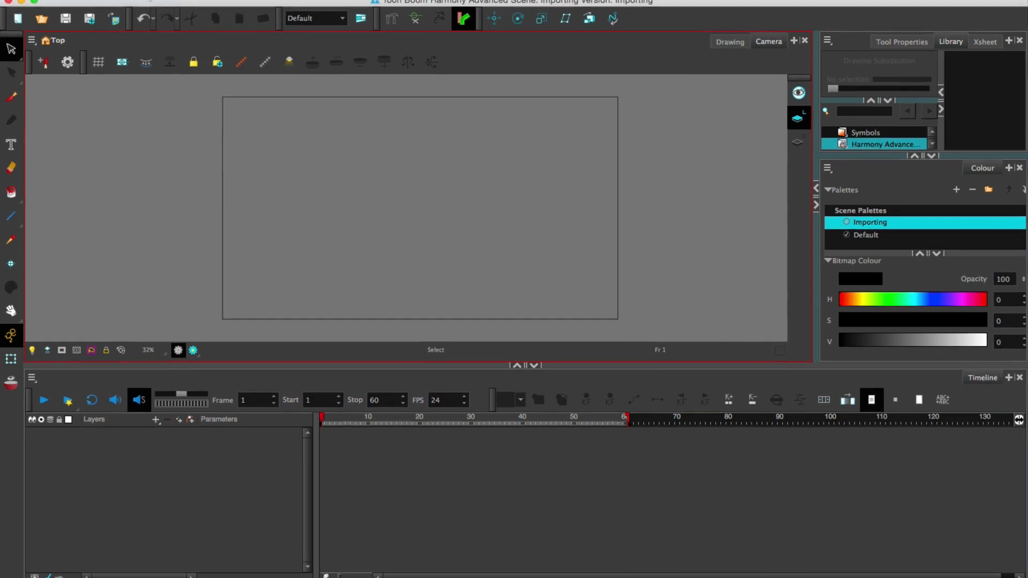
# Start another image import and browse to the panda_frames folder
pyautogui.click(141, 7)
pyautogui.moveTo(182, 180)
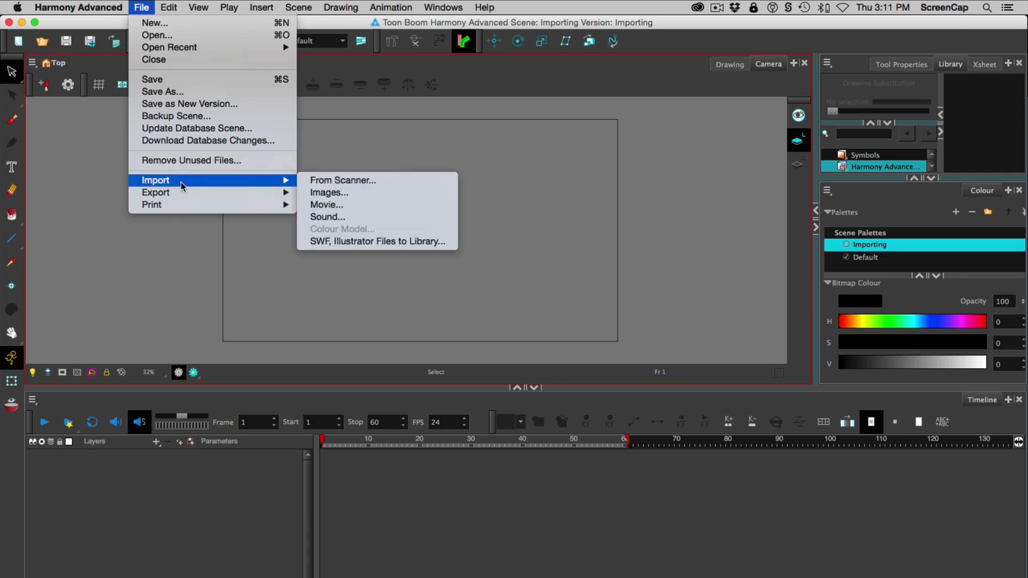
pyautogui.click(344, 196)
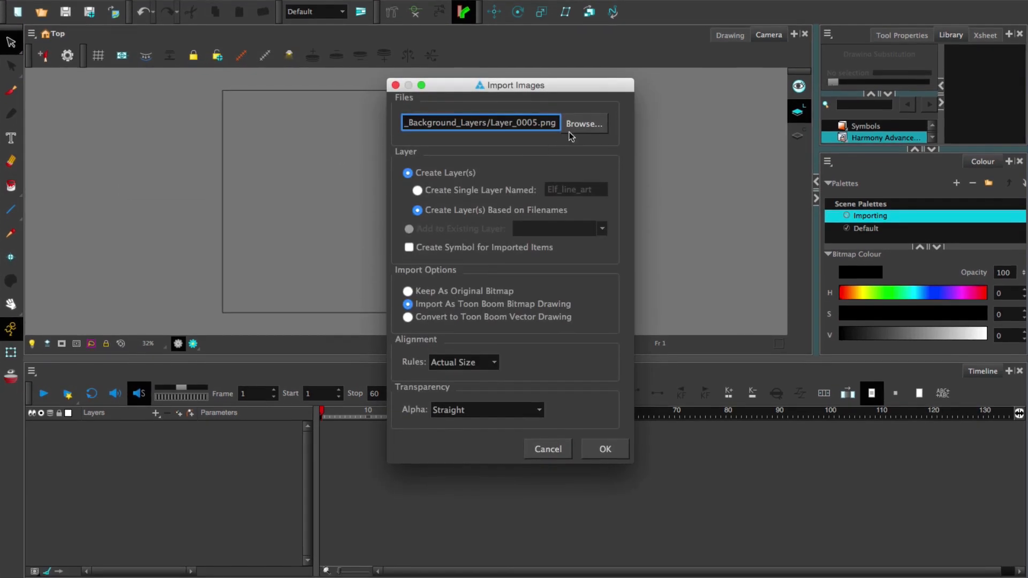
pyautogui.click(585, 123)
pyautogui.click(664, 319)
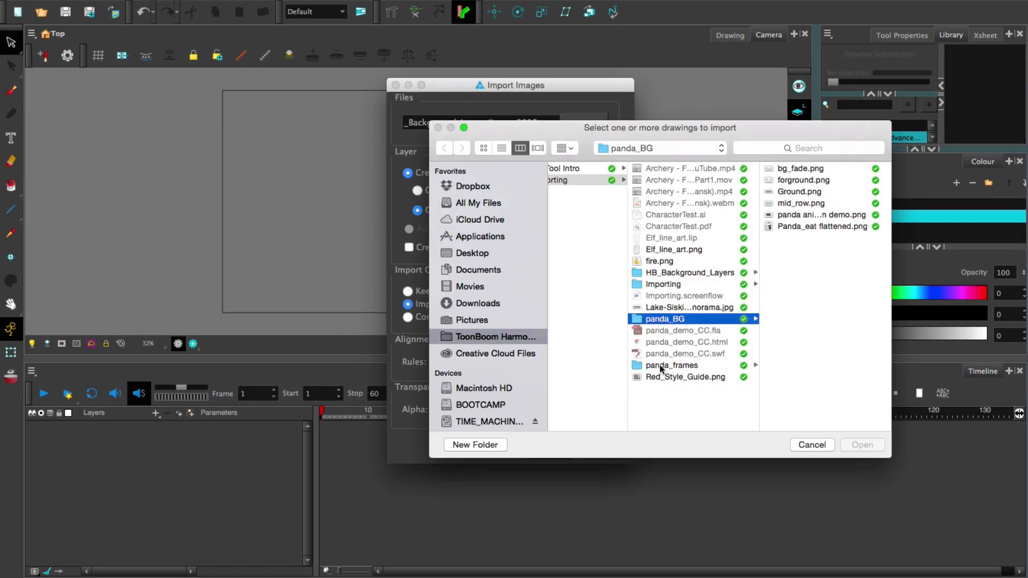
pyautogui.click(660, 365)
# Preview the first several panda roll images in the panda_frames folder
pyautogui.click(795, 168)
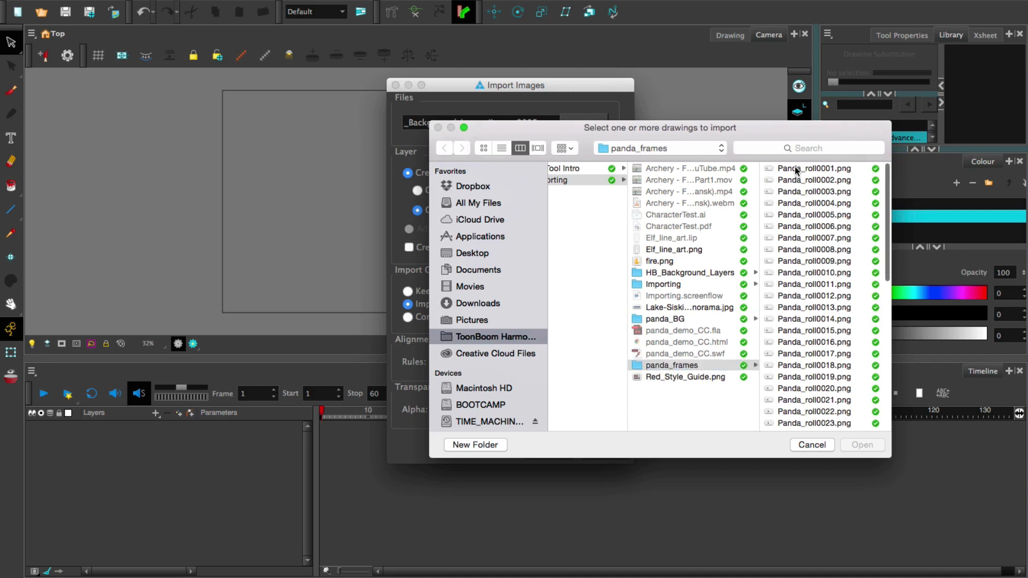
pyautogui.press('Down')
pyautogui.press('Down')
pyautogui.press('Down')
pyautogui.press('Down')
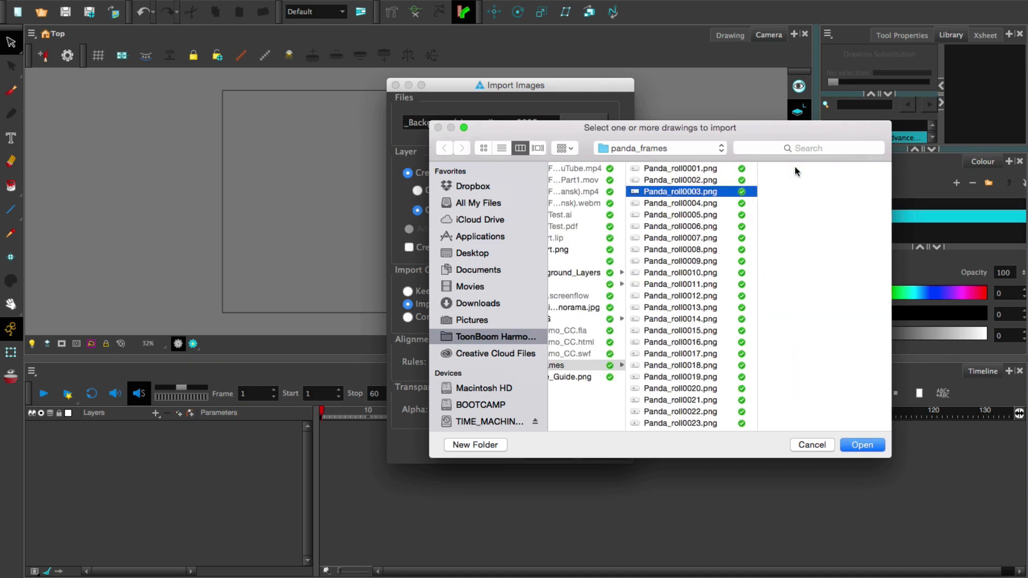
pyautogui.press('Down')
pyautogui.press('Down')
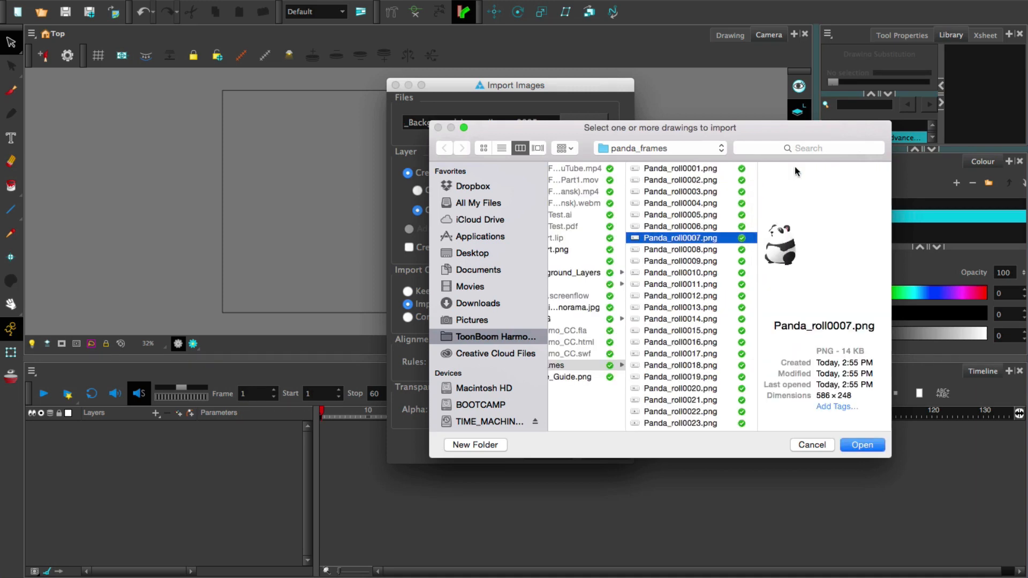
pyautogui.press('Up')
# Choose the whole panda frame sequence for import, from Panda_roll0001.png through the last file in the folder
pyautogui.click(692, 168)
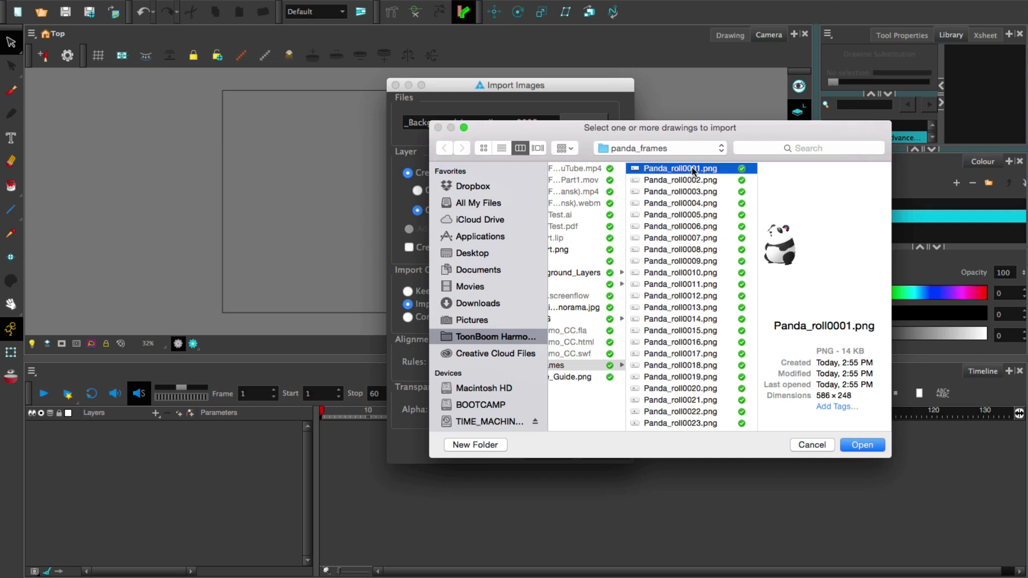
pyautogui.scroll(-10, 706, 219)
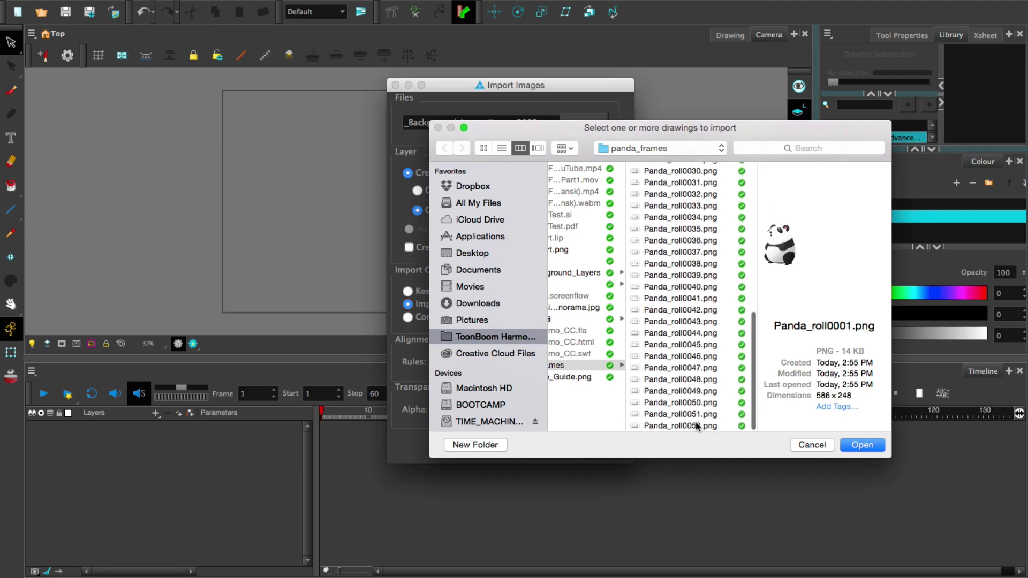
pyautogui.keyDown('shift'); pyautogui.click(692, 426); pyautogui.keyUp('shift')
pyautogui.click(863, 445)
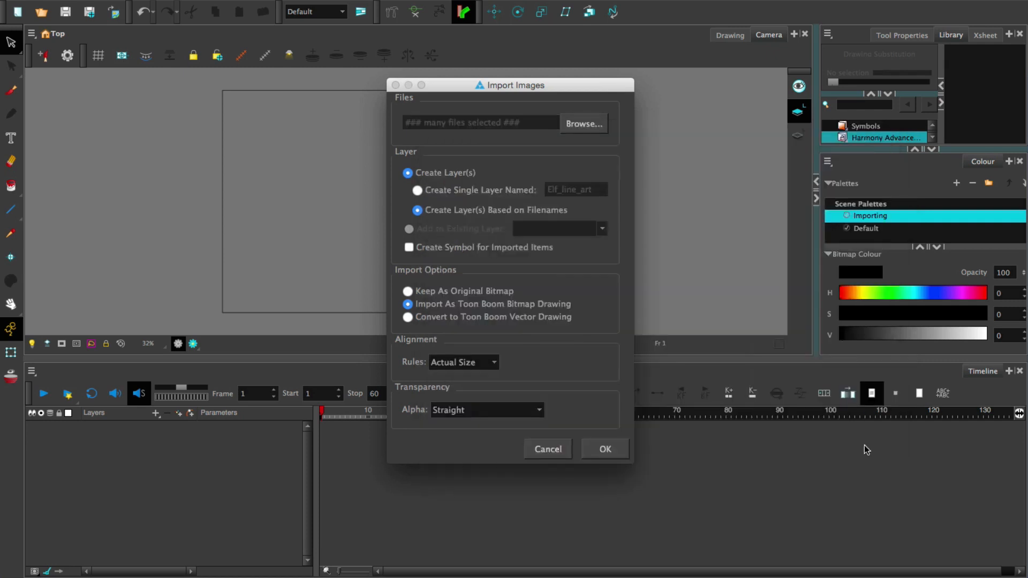
# Import the frame sequence as Toon Boom bitmap drawings on a single layer named Panda, using Actual Size alignment
pyautogui.click(418, 192)
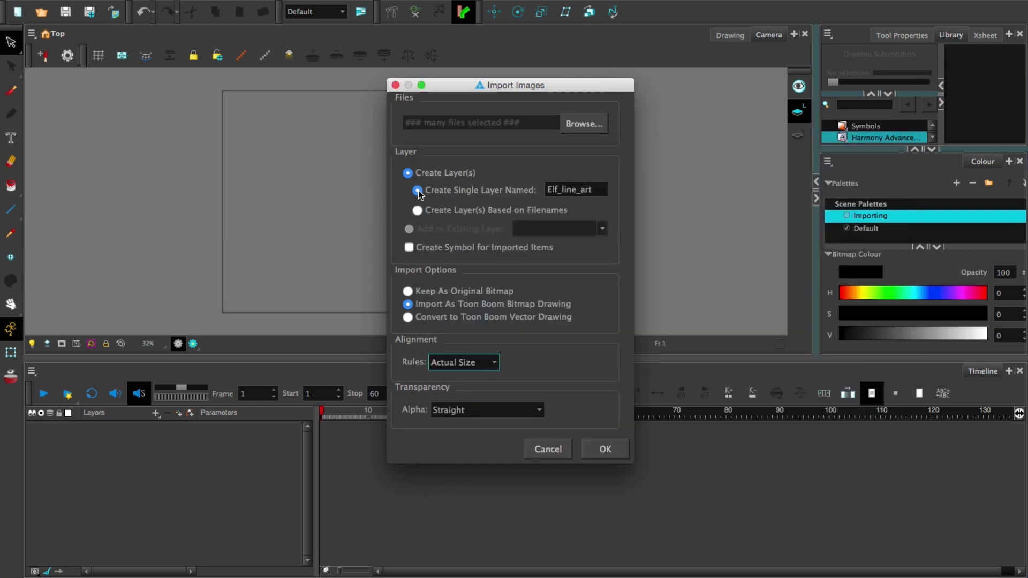
pyautogui.doubleClick(598, 189)
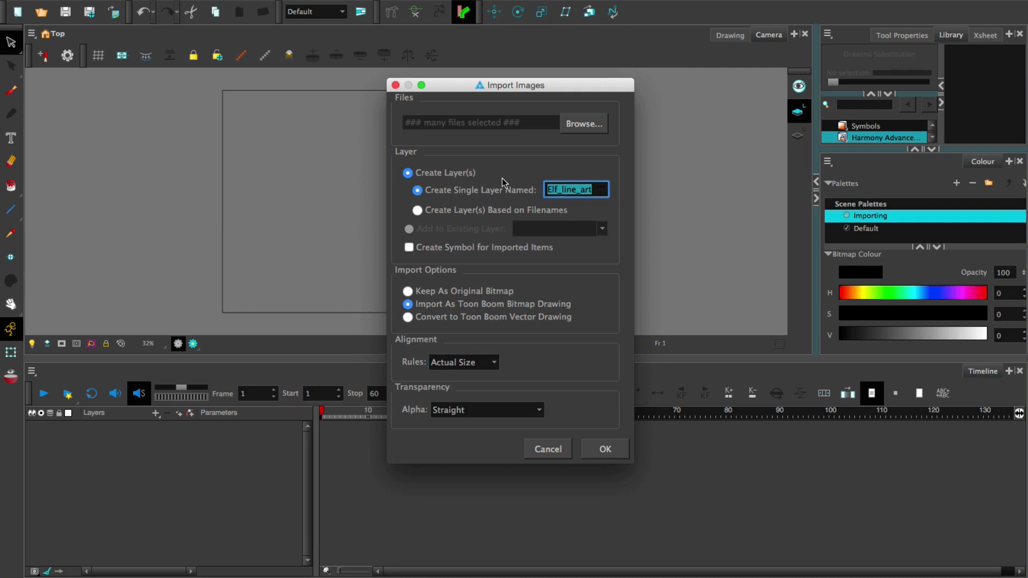
pyautogui.write('Panda')
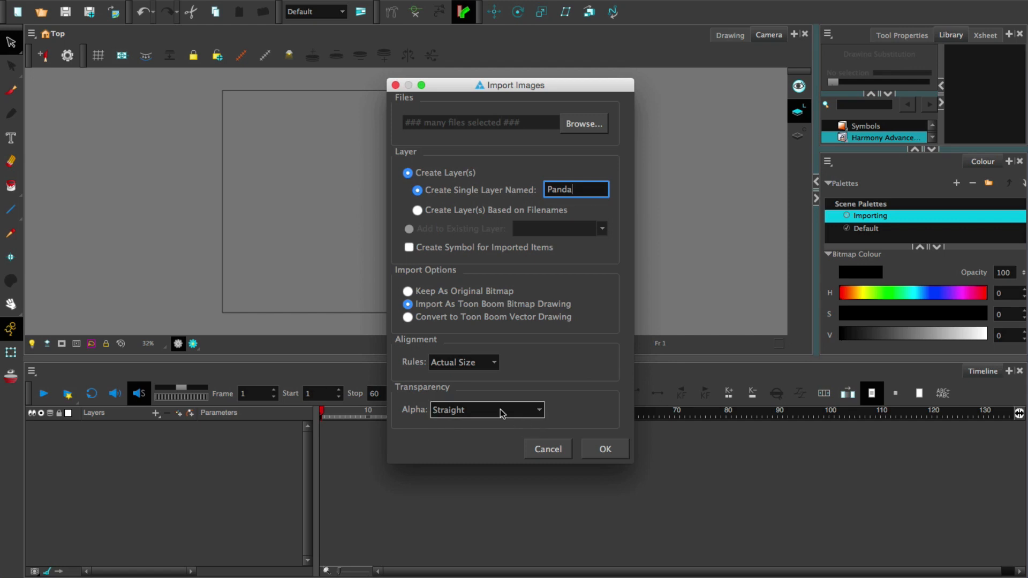
pyautogui.click(605, 449)
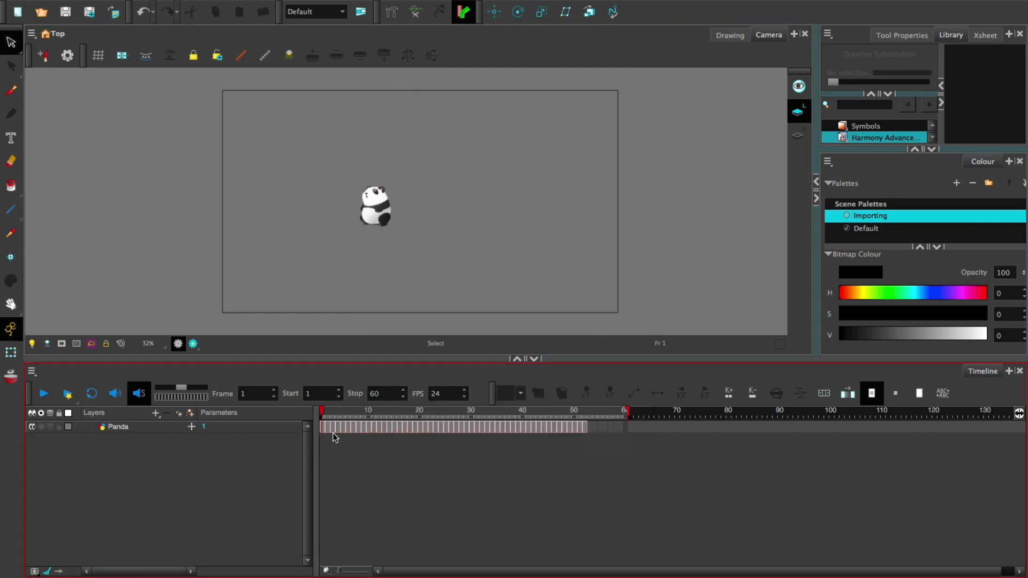
# Set the scene's stop frame to 52 and play back the Panda animation
pyautogui.moveTo(328, 412)
pyautogui.mouseDown()
pyautogui.moveTo(658, 416)
pyautogui.moveTo(587, 416)
pyautogui.mouseUp()
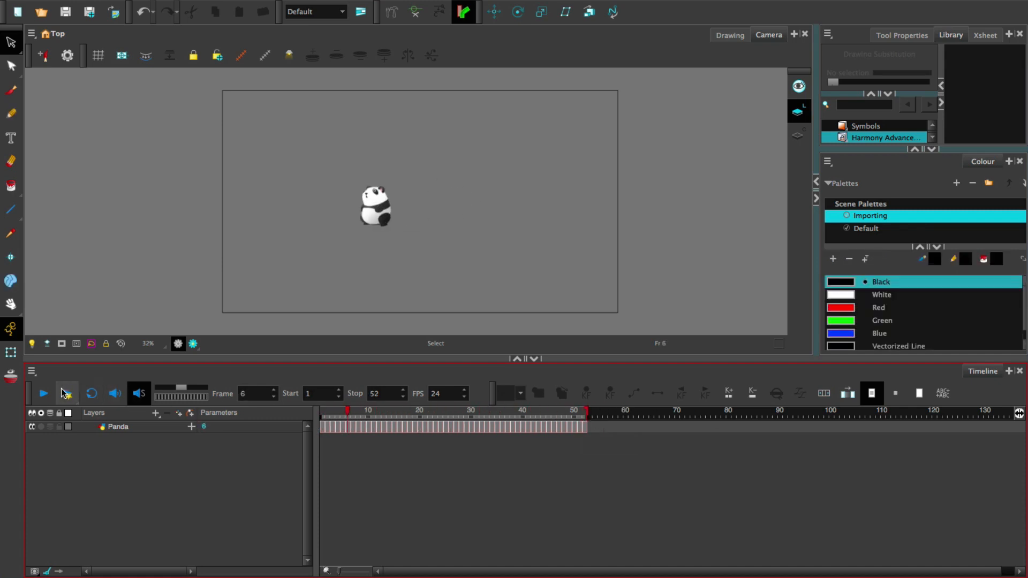
pyautogui.click(46, 394)
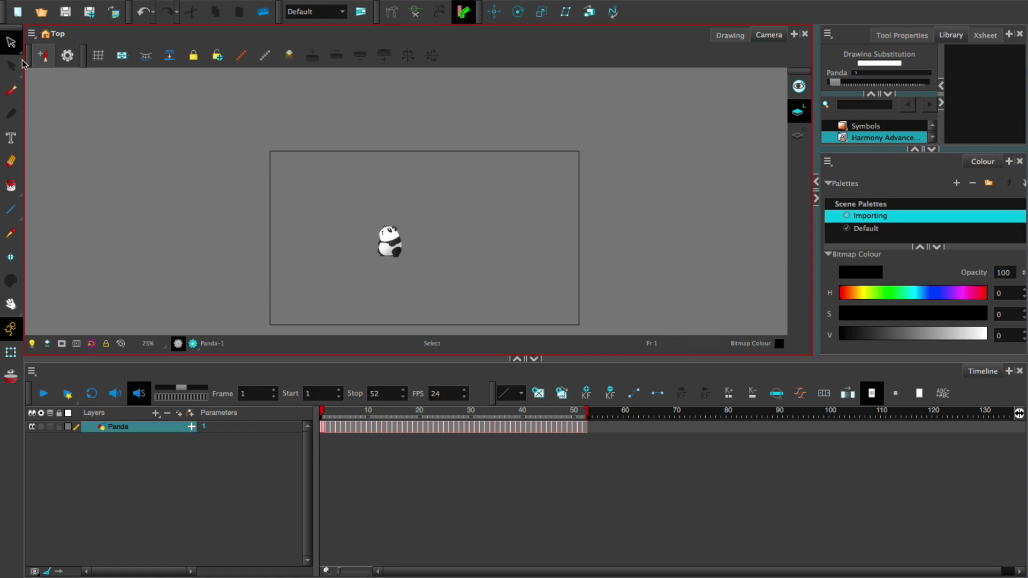
# Try moving only the first panda drawing upward with the Select tool, scrub the Timeline, and undo the move
pyautogui.click(11, 42)
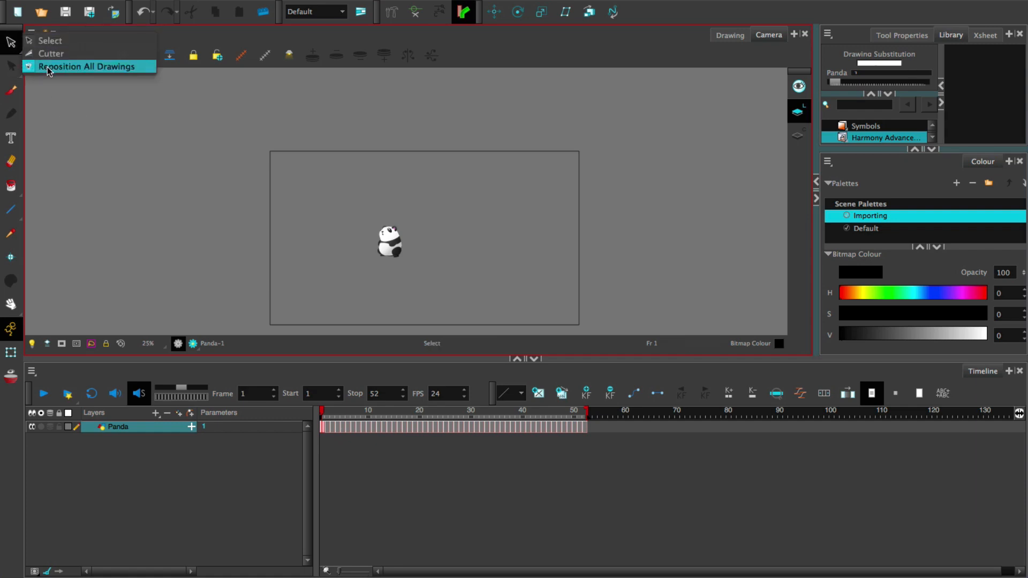
pyautogui.click(157, 171)
pyautogui.moveTo(374, 273)
pyautogui.mouseDown()
pyautogui.moveTo(347, 205)
pyautogui.moveTo(416, 299)
pyautogui.moveTo(387, 192)
pyautogui.mouseUp()
pyautogui.click(324, 416)
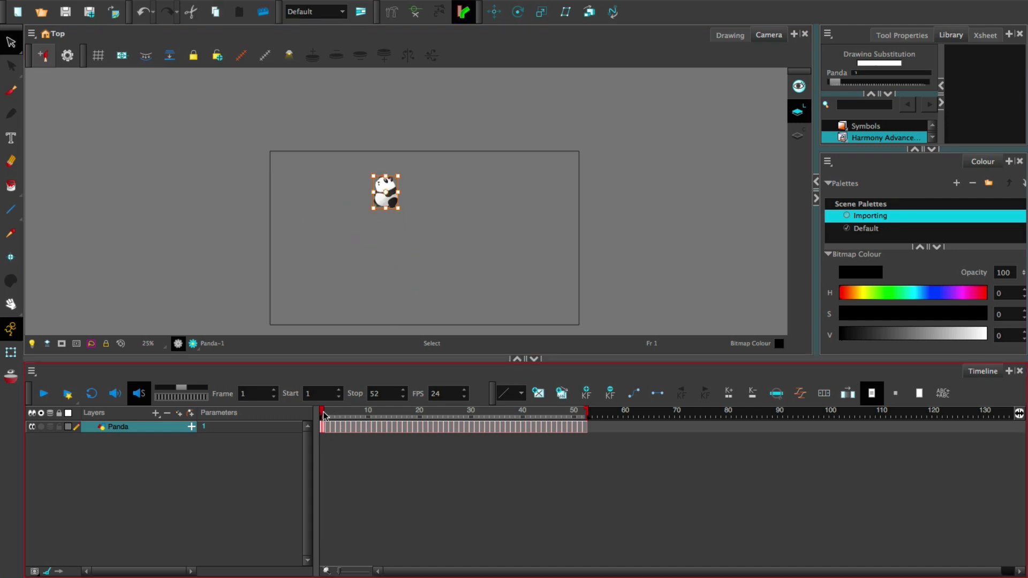
pyautogui.moveTo(324, 416)
pyautogui.mouseDown()
pyautogui.moveTo(383, 416)
pyautogui.moveTo(322, 416)
pyautogui.mouseUp()
pyautogui.click(356, 256)
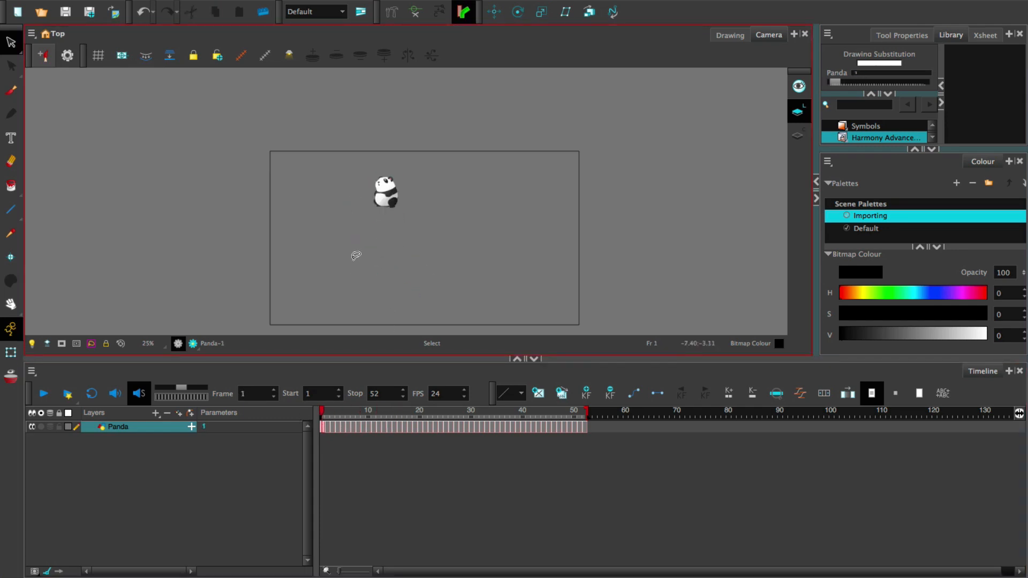
pyautogui.hotkey('ctrl', 'z')
# Enlarge and reposition all the Panda layer's drawings together with Reposition All Drawings, and scrub the Timeline to check the frames
pyautogui.click(10, 43)
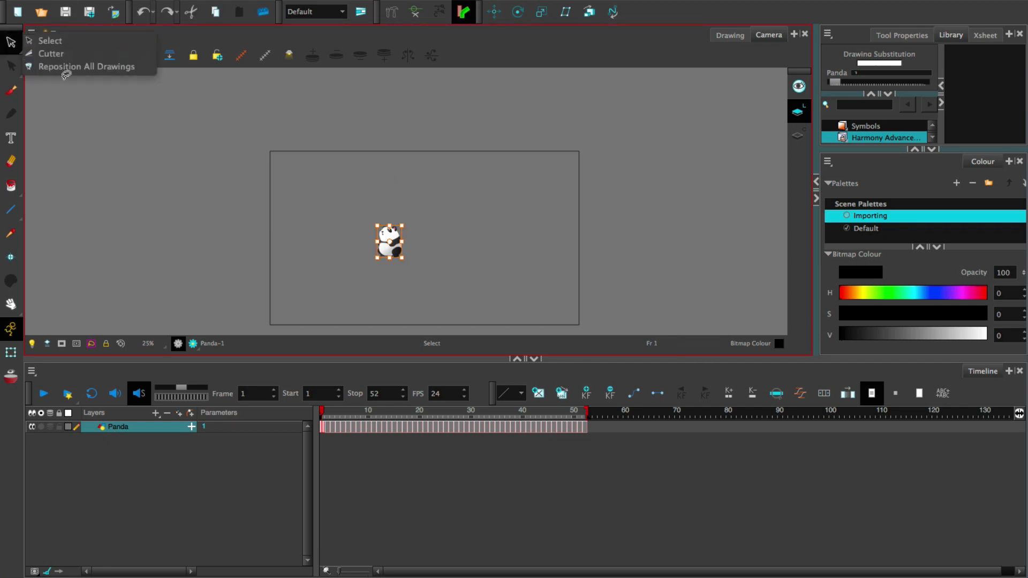
pyautogui.click(66, 66)
pyautogui.moveTo(404, 244)
pyautogui.mouseDown()
pyautogui.moveTo(465, 257)
pyautogui.moveTo(476, 230)
pyautogui.moveTo(517, 197)
pyautogui.moveTo(354, 245)
pyautogui.mouseUp()
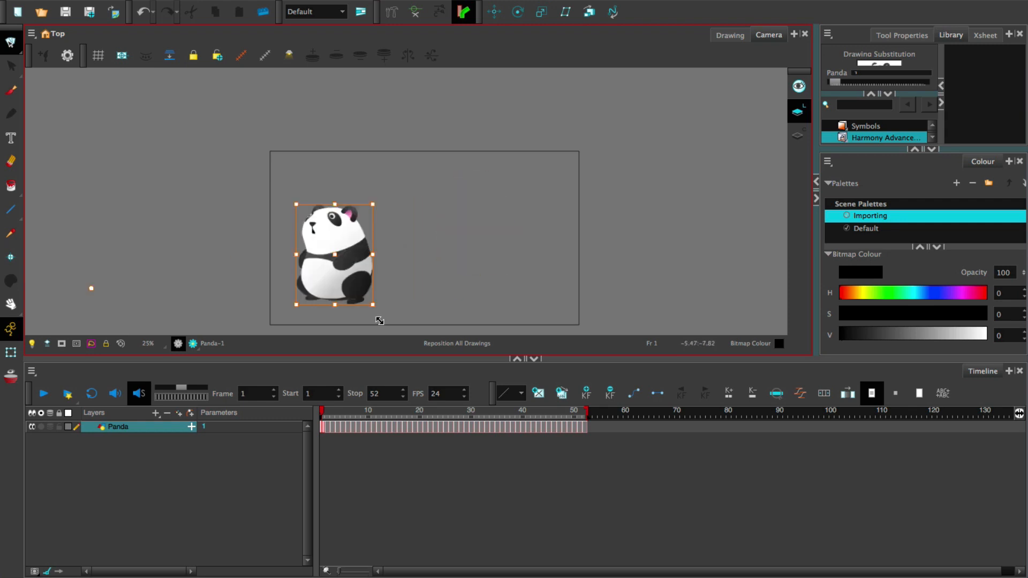
pyautogui.click(346, 423)
pyautogui.moveTo(328, 415); pyautogui.dragTo(357, 415)
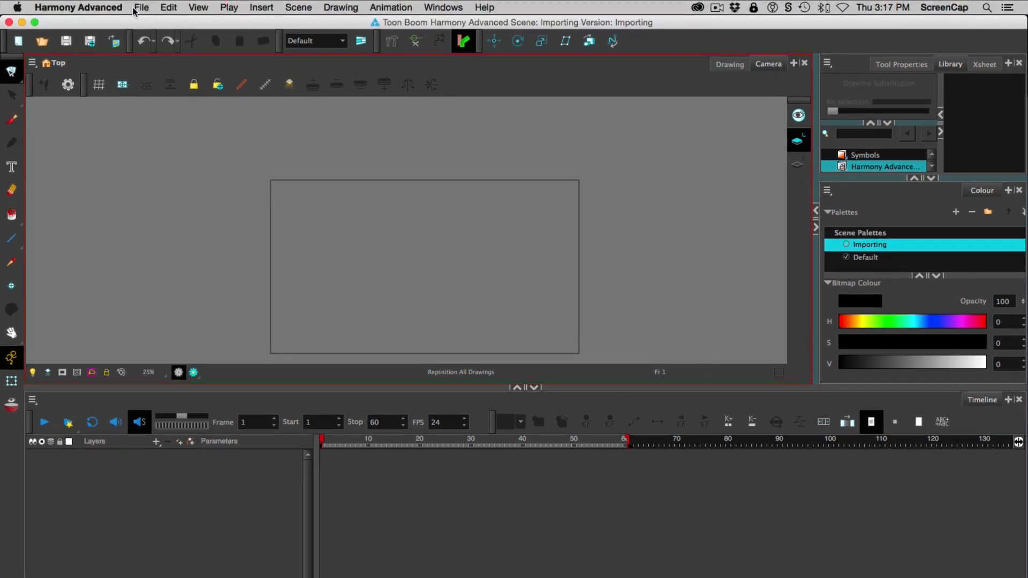
# Start a movie import and choose the Archery Part1 .mov file
pyautogui.click(143, 8)
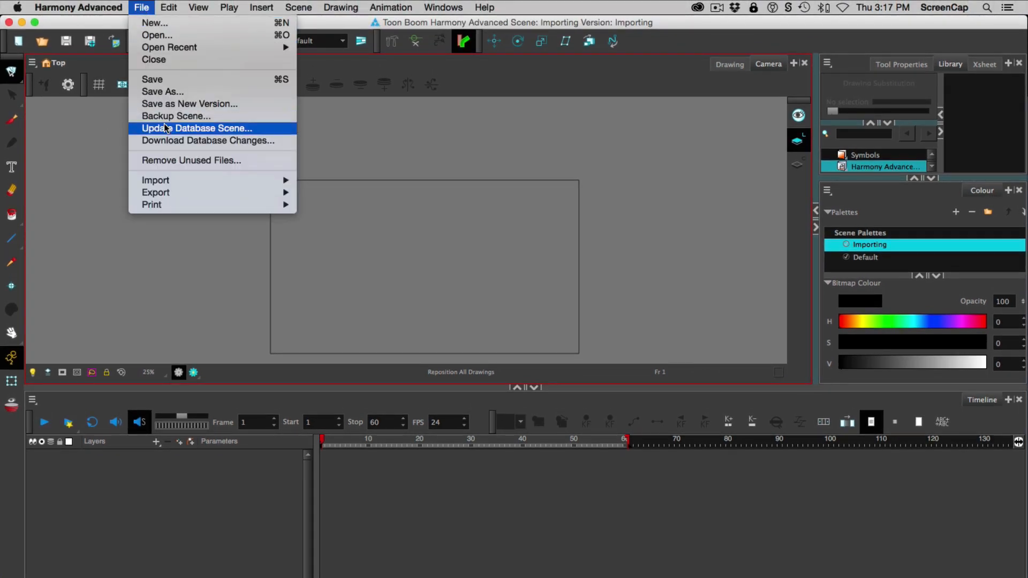
pyautogui.moveTo(215, 181)
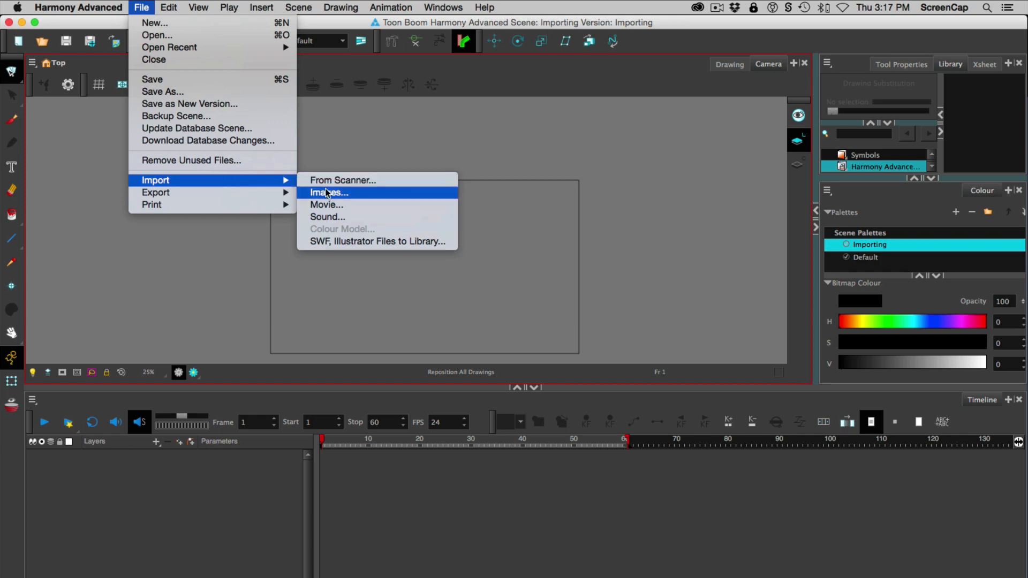
pyautogui.click(339, 208)
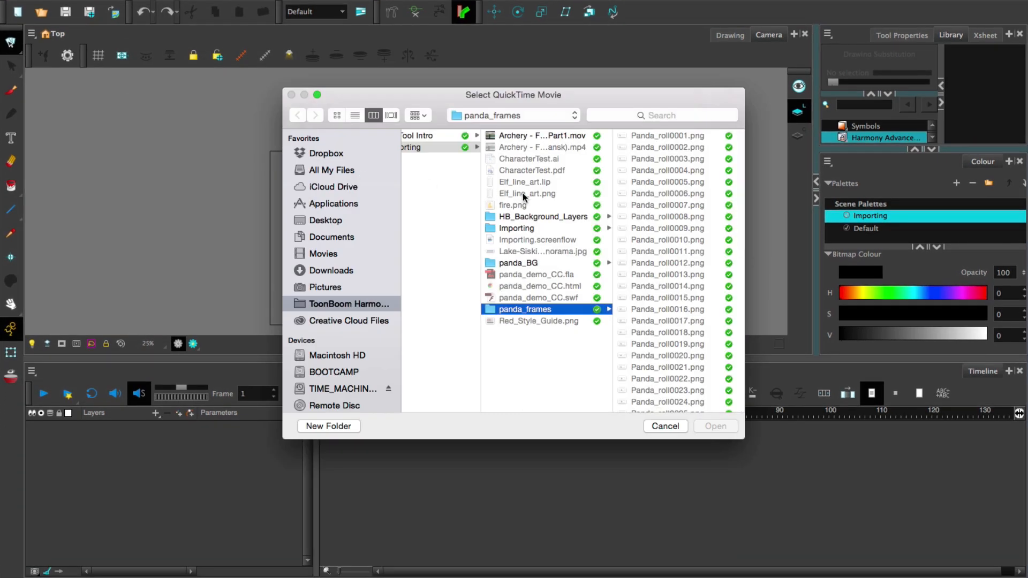
pyautogui.click(525, 354)
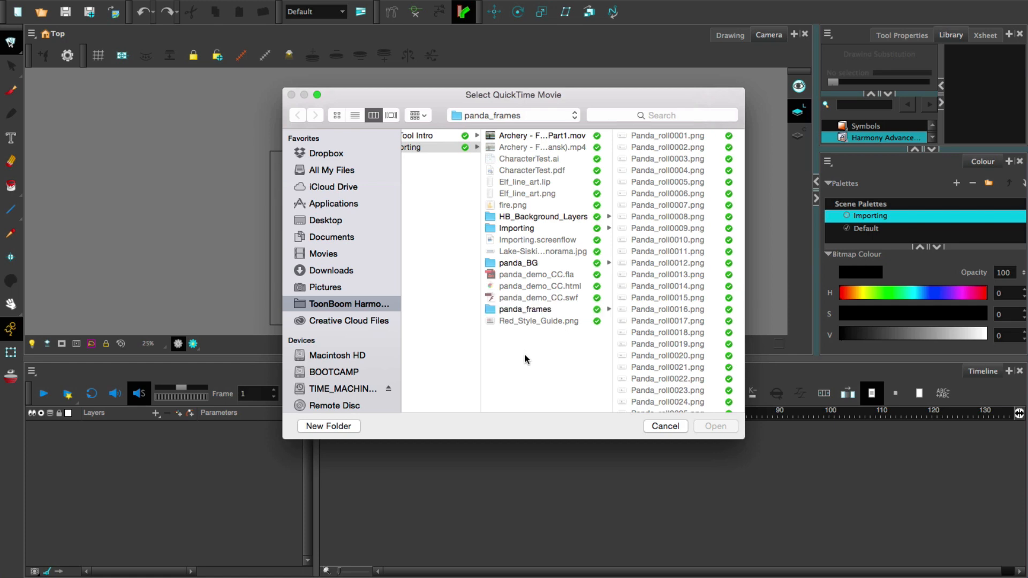
pyautogui.click(609, 137)
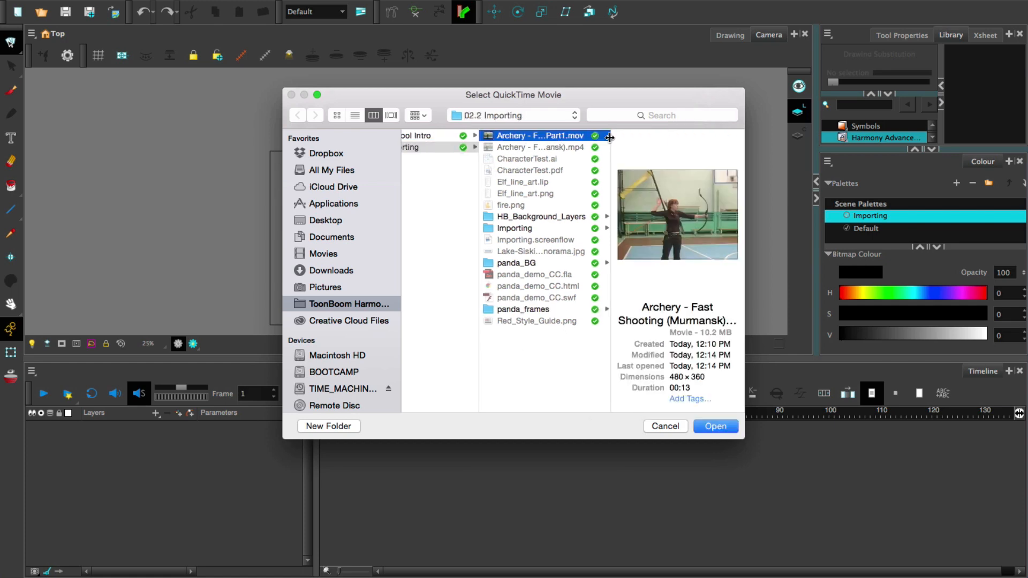
pyautogui.click(708, 427)
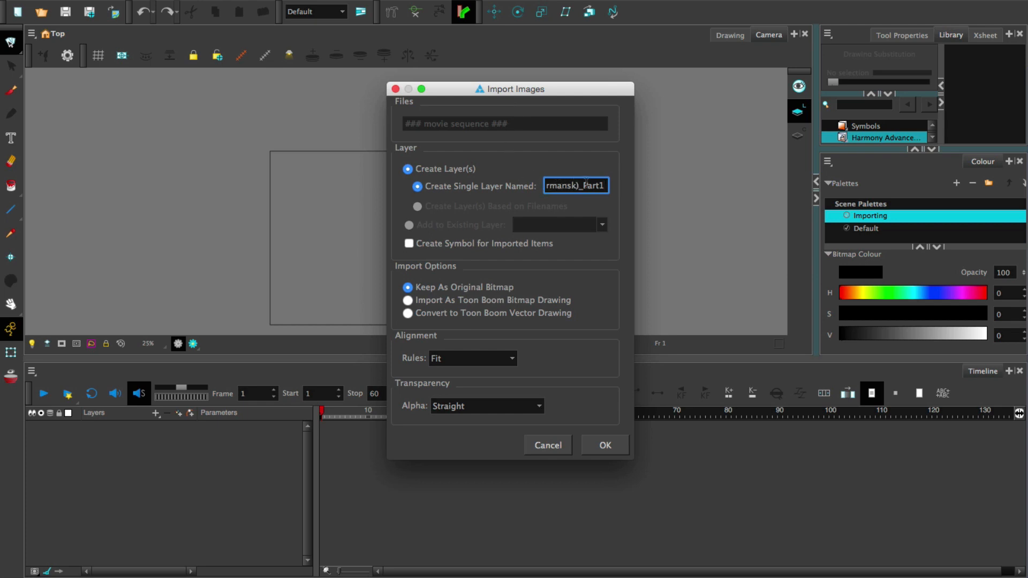
# Import the movie on a single layer named Archer, keeping it as original bitmap with Fit alignment
pyautogui.moveTo(605, 186); pyautogui.dragTo(472, 190)
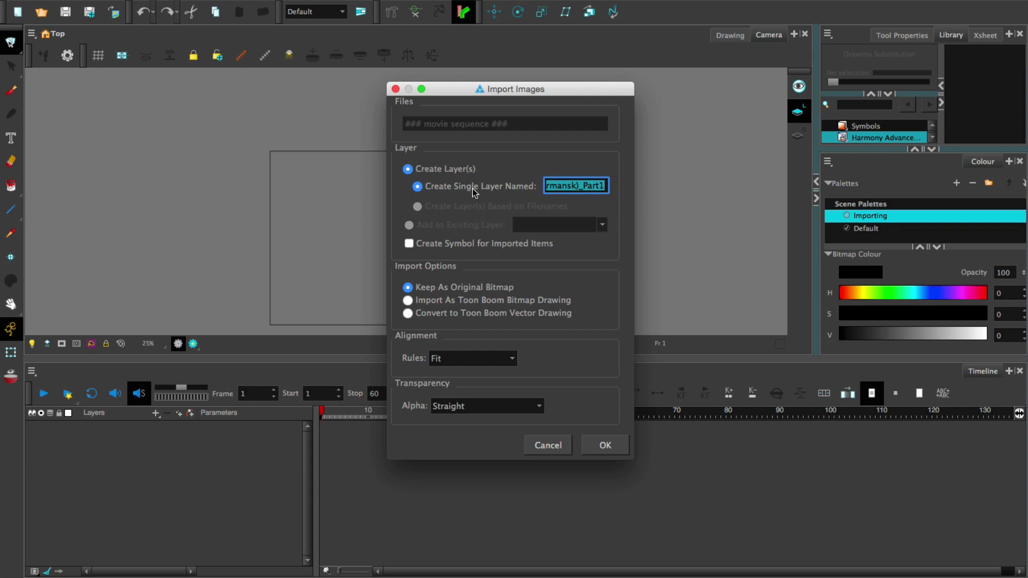
pyautogui.write('Archer')
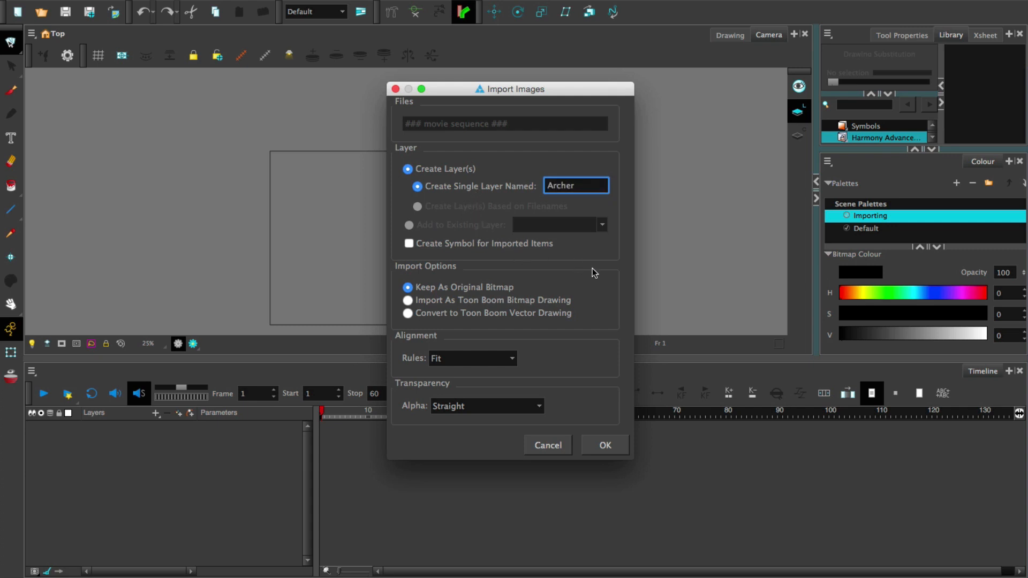
pyautogui.click(428, 305)
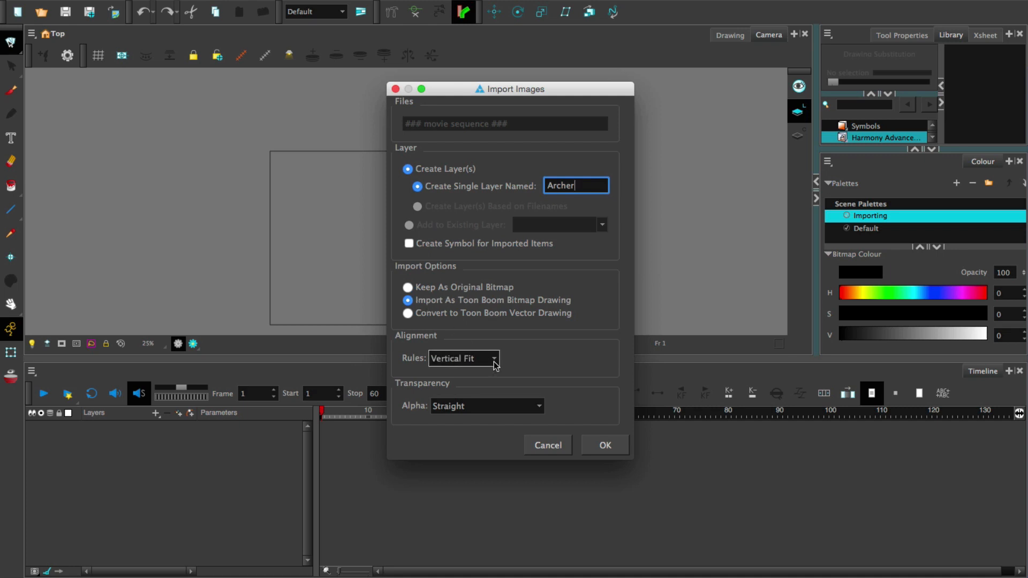
pyautogui.click(444, 292)
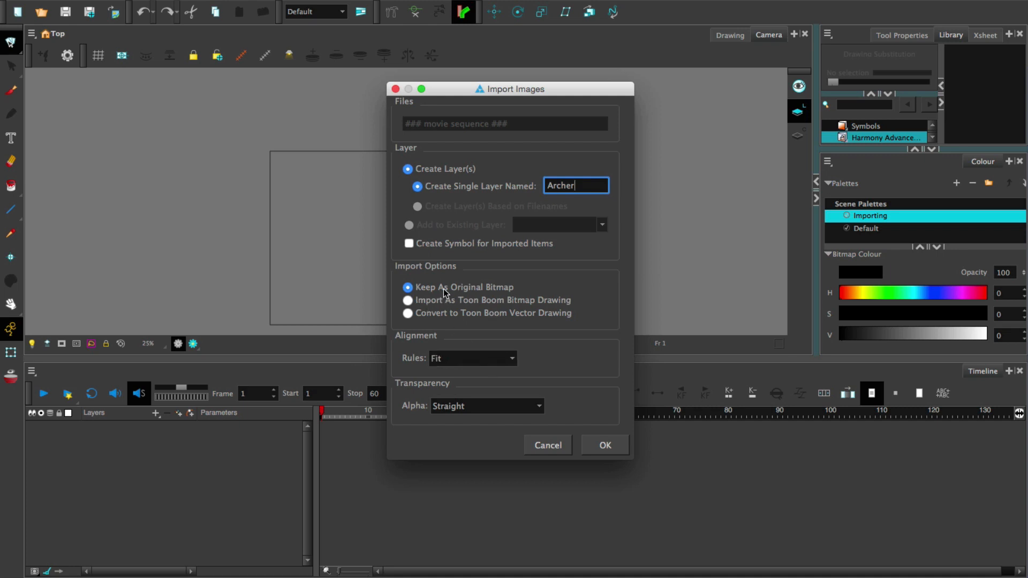
pyautogui.click(511, 359)
pyautogui.click(462, 358)
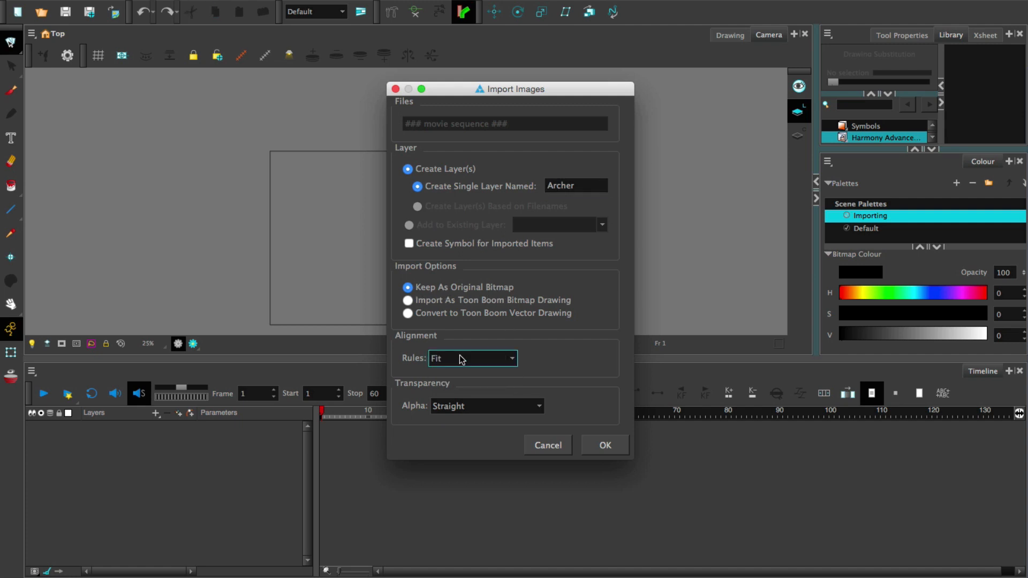
pyautogui.click(605, 446)
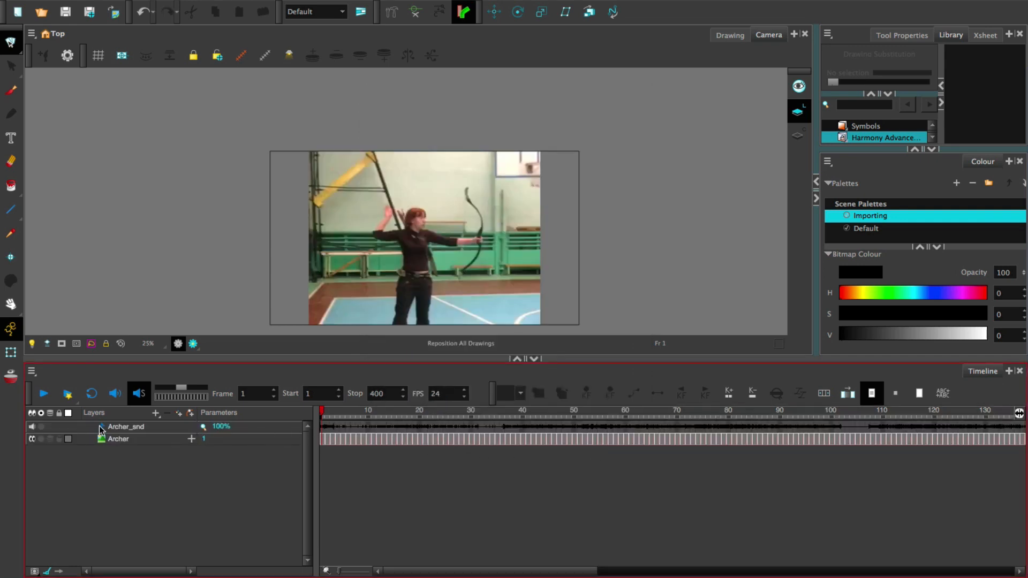
# Select the Archer_snd and Archer layers in turn, and scrub through the imported movie in the Timeline
pyautogui.click(117, 430)
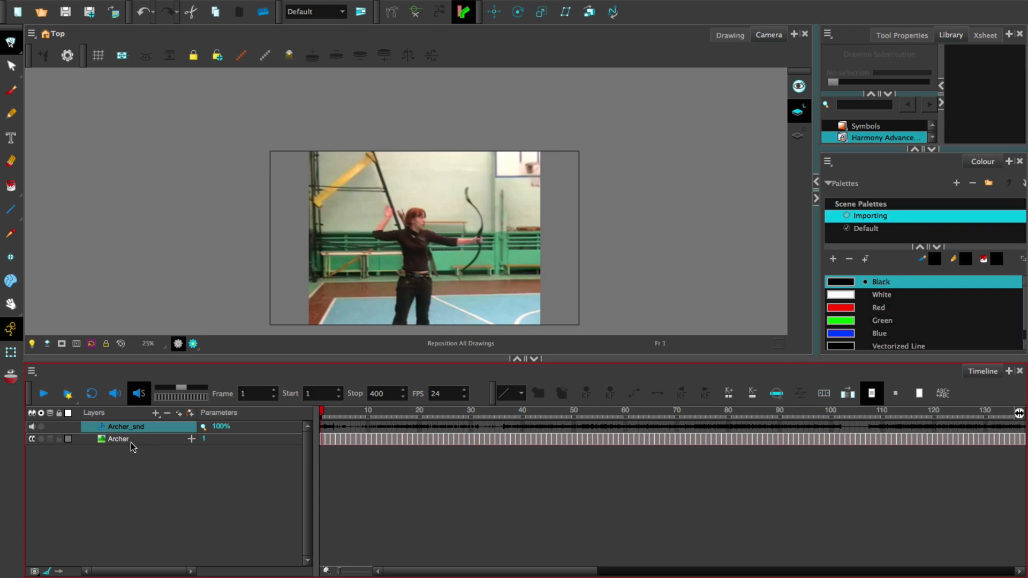
pyautogui.click(134, 444)
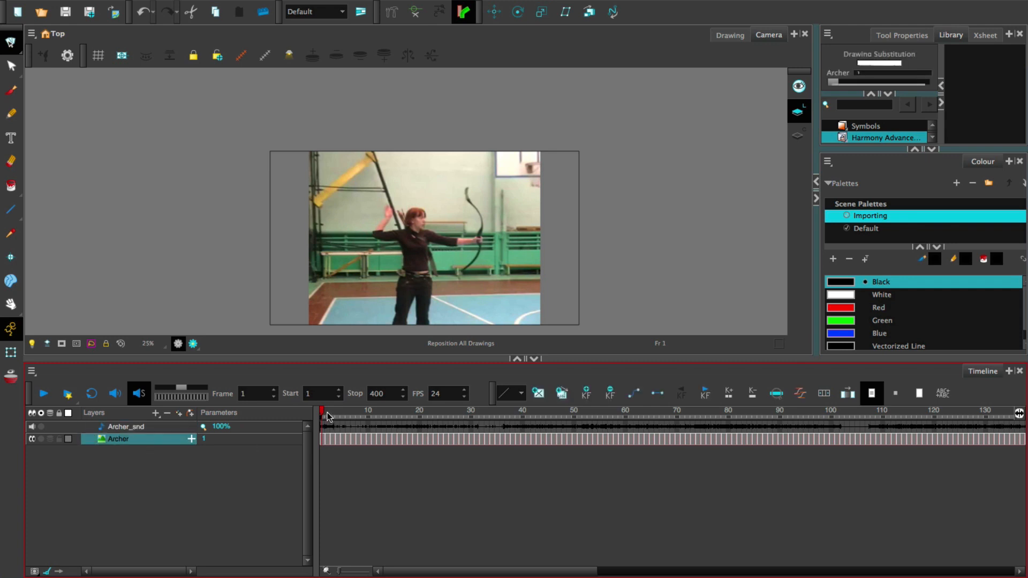
pyautogui.moveTo(324, 412)
pyautogui.mouseDown()
pyautogui.moveTo(521, 410)
pyautogui.moveTo(322, 413)
pyautogui.mouseUp()
pyautogui.moveTo(354, 413); pyautogui.dragTo(1025, 434)
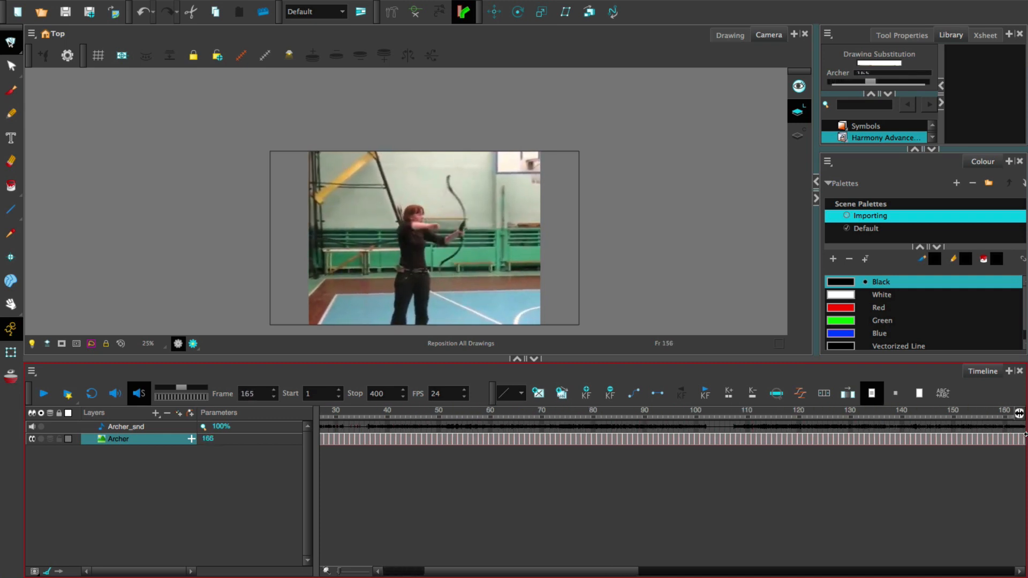
pyautogui.moveTo(469, 411); pyautogui.dragTo(232, 430)
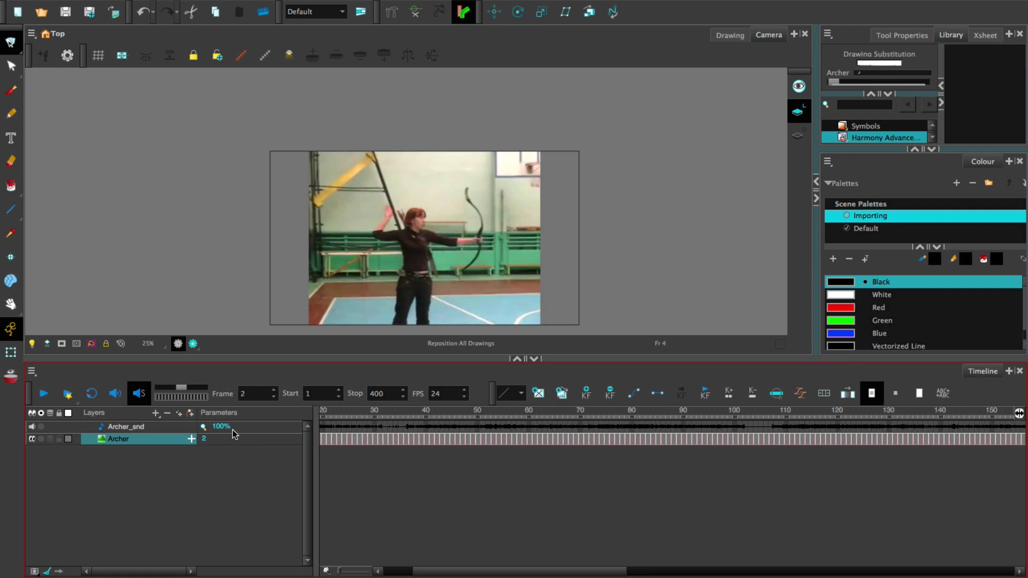